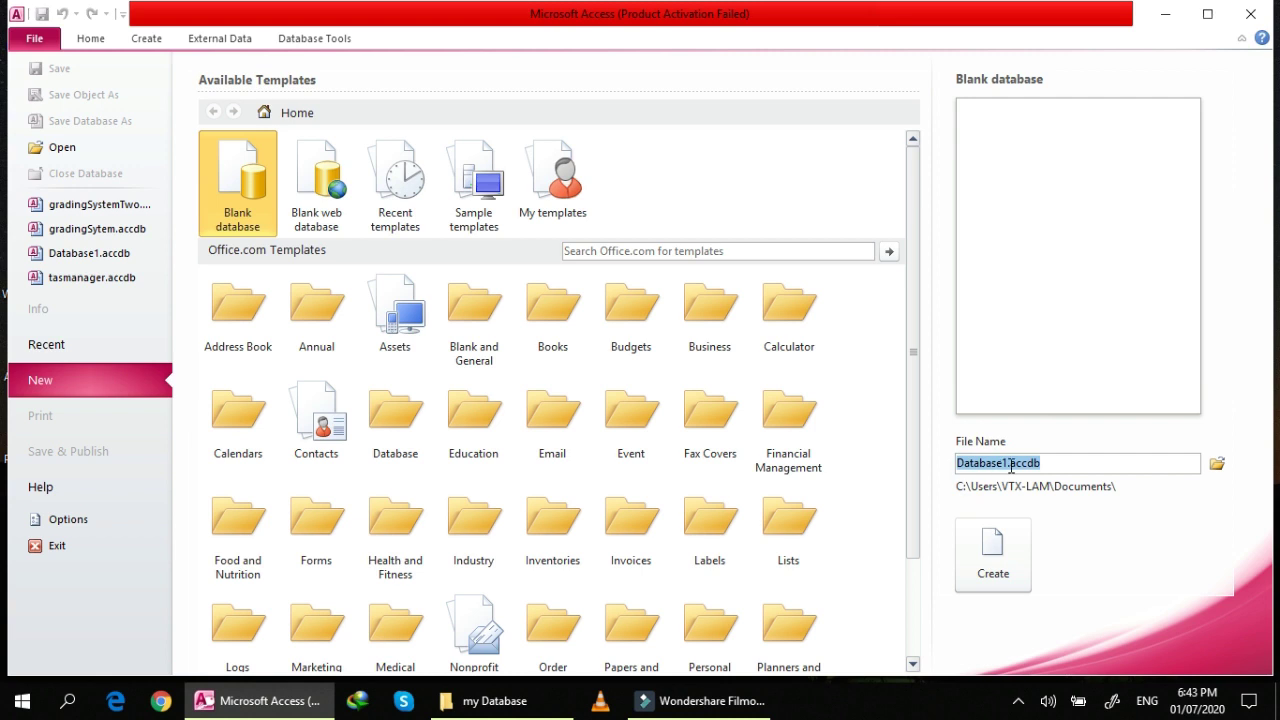
- Name the new blank database file gradingSystem.accdb
left_click_drag(1008, 463, 921, 462)
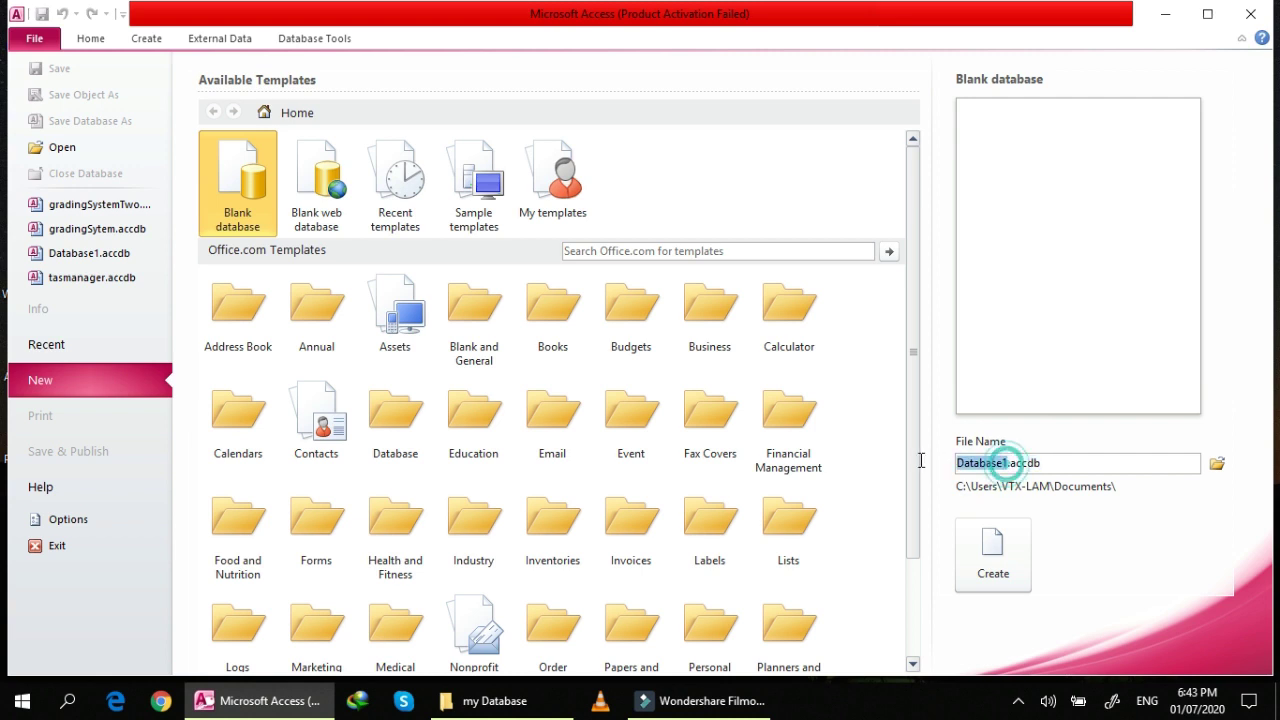
type("gradingSyst")
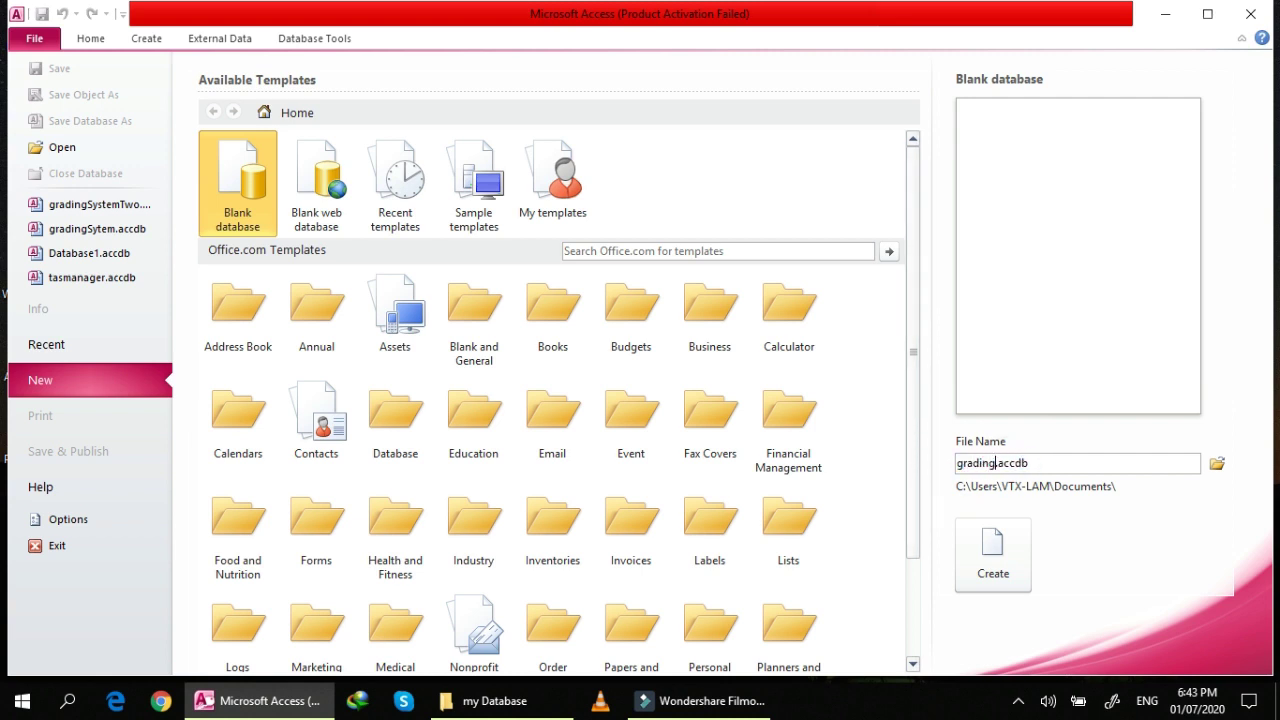
type("em")
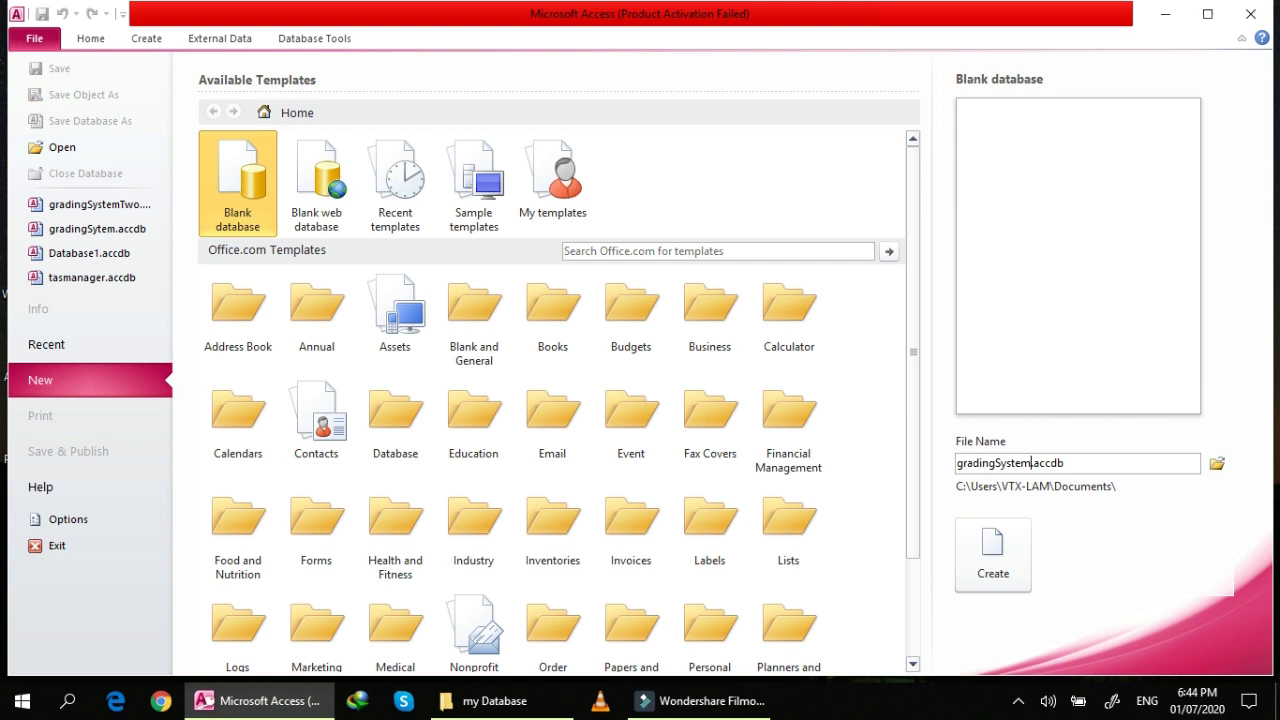
- Browse for the new database's storage location and go to the root of the D:\ drive
left_click(1220, 467)
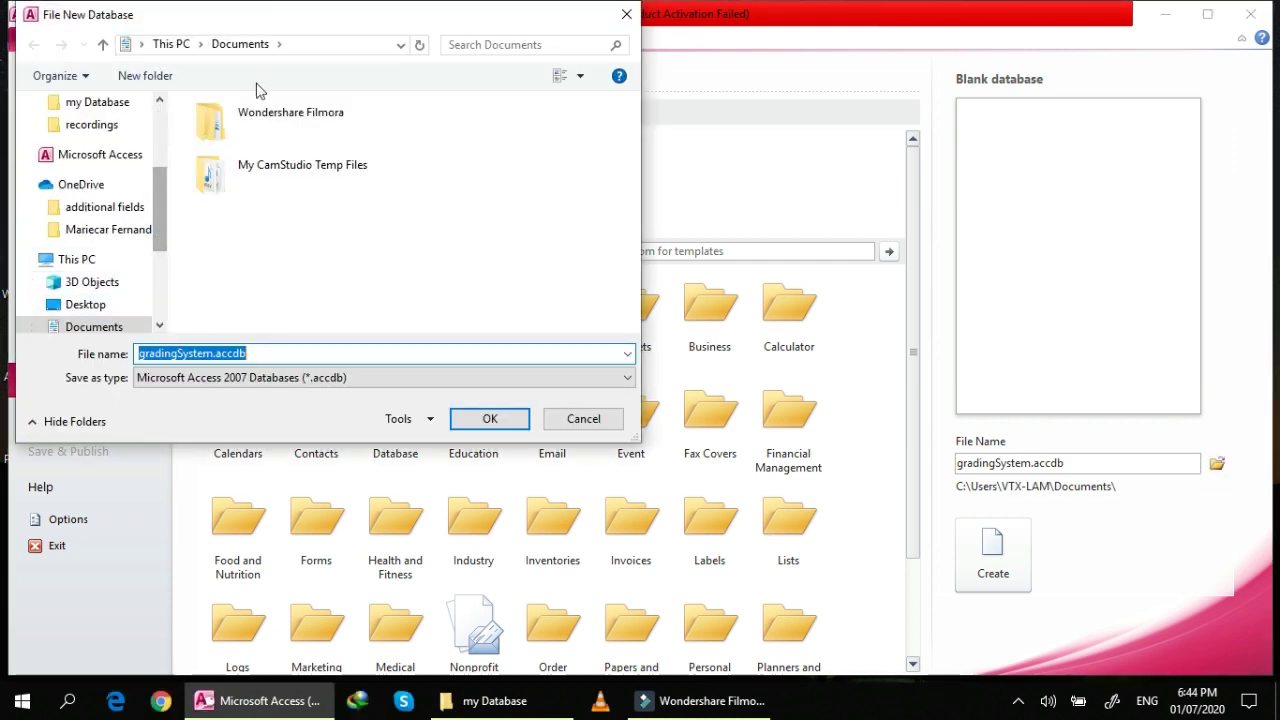
left_click(320, 45)
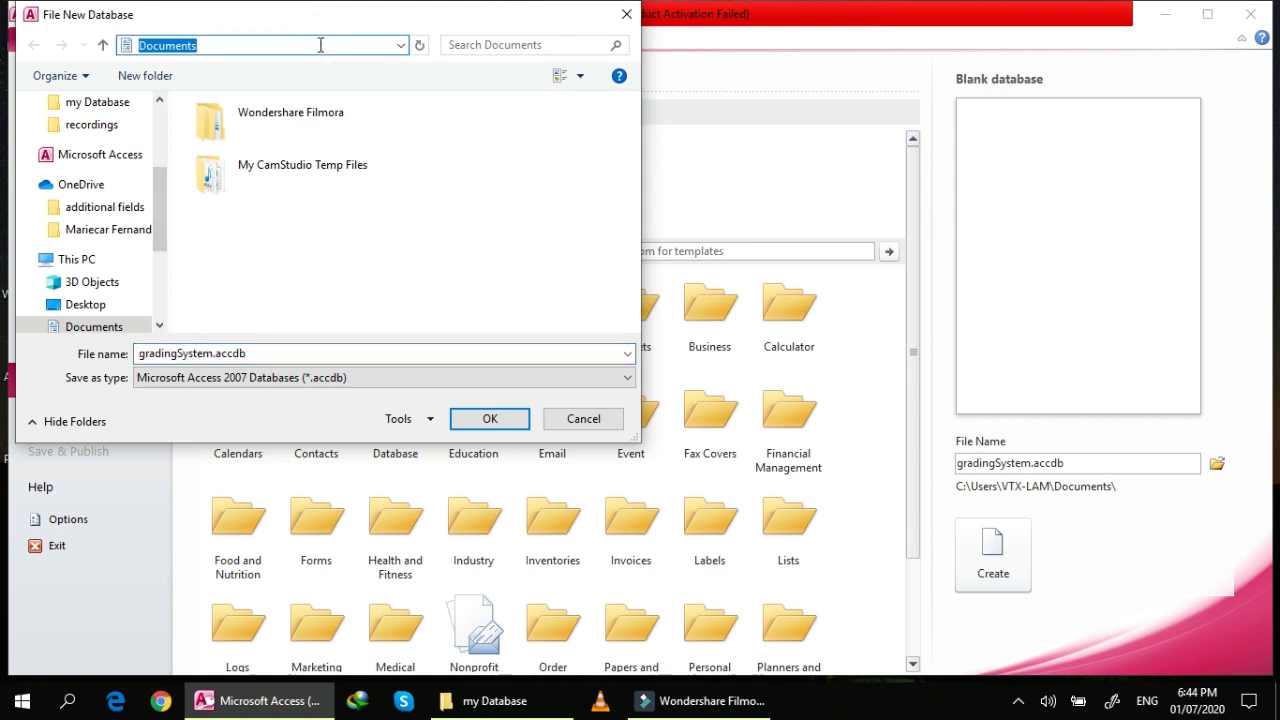
type("D:")
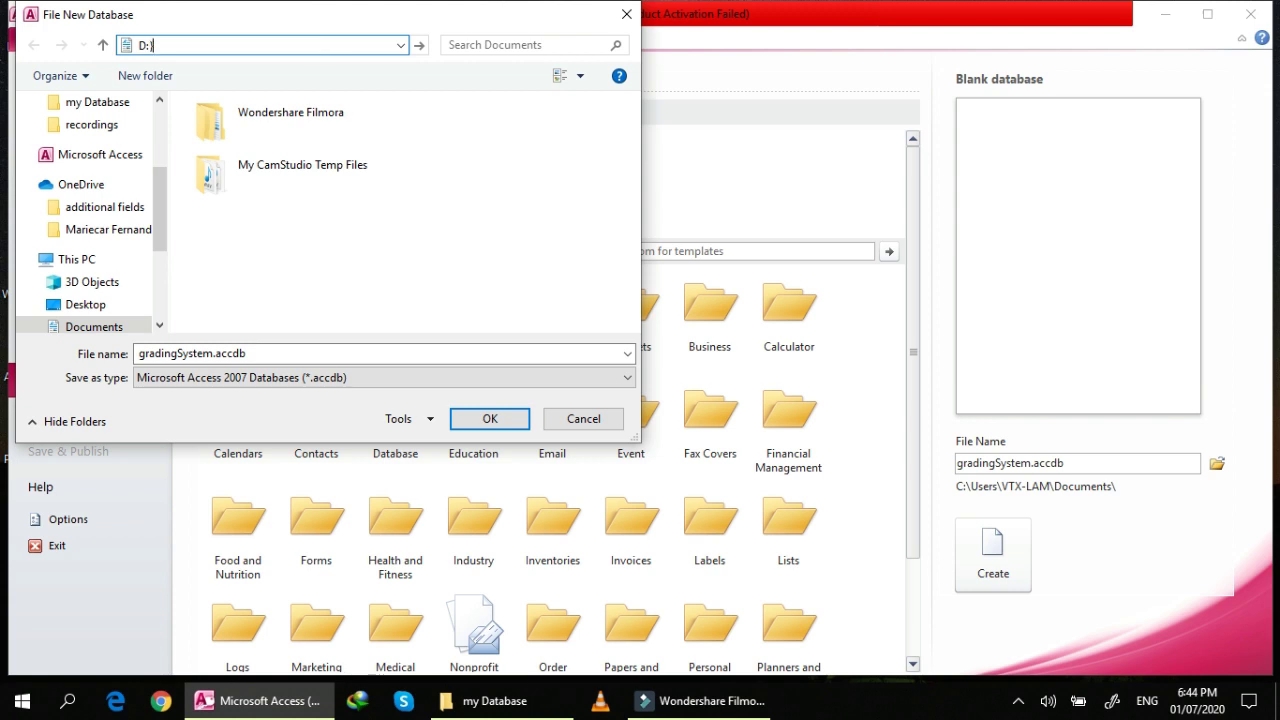
key("ctrl+a")
key("Return")
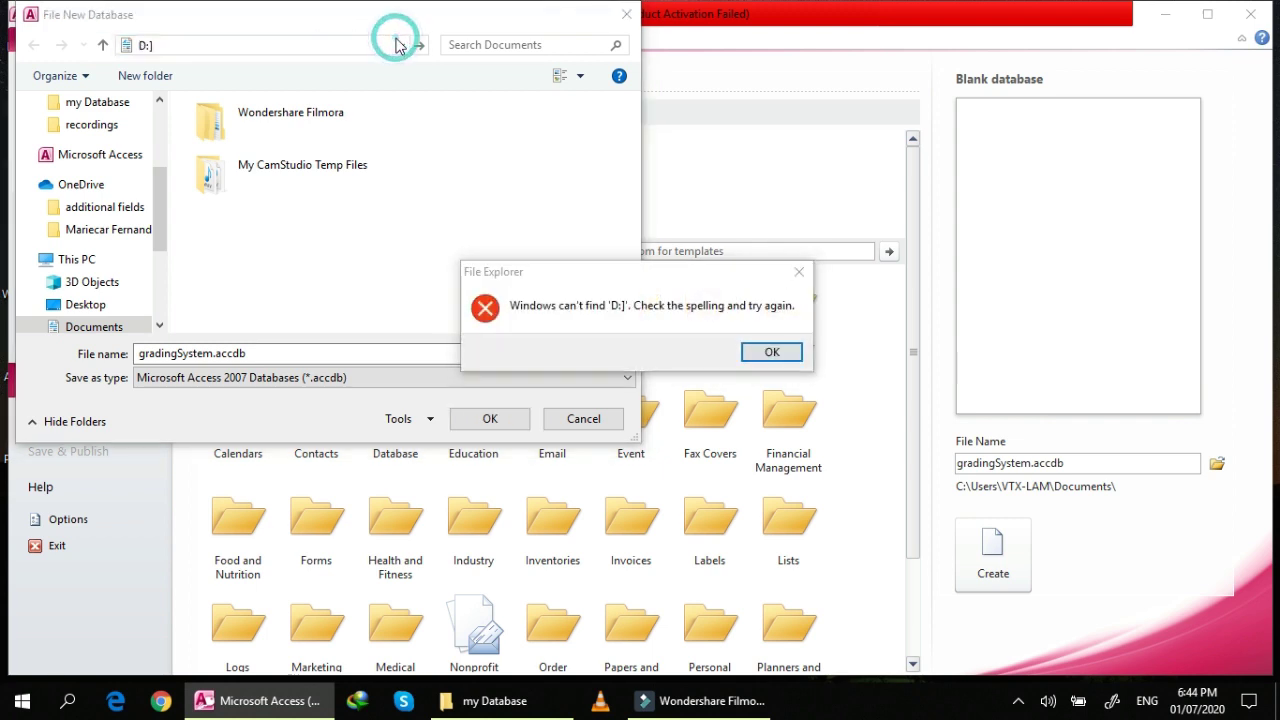
left_click(771, 352)
left_click(279, 44)
key("BackSpace")
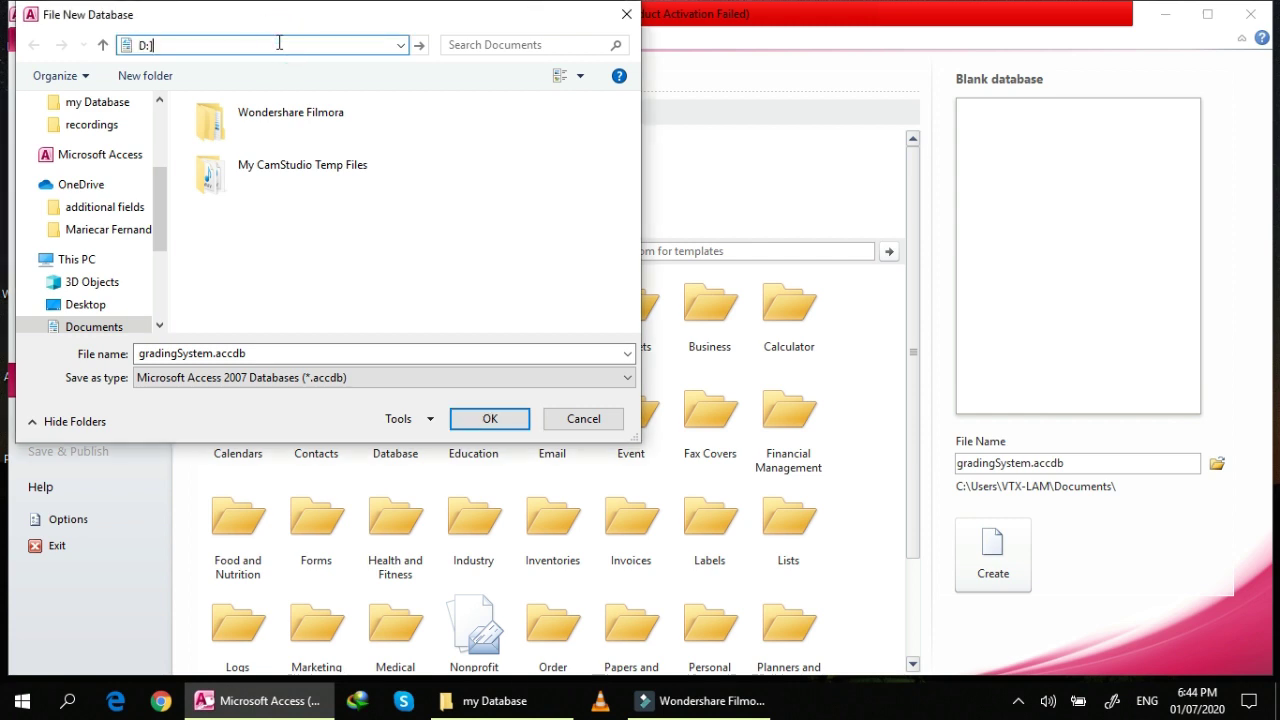
type("\\")
key("Return")
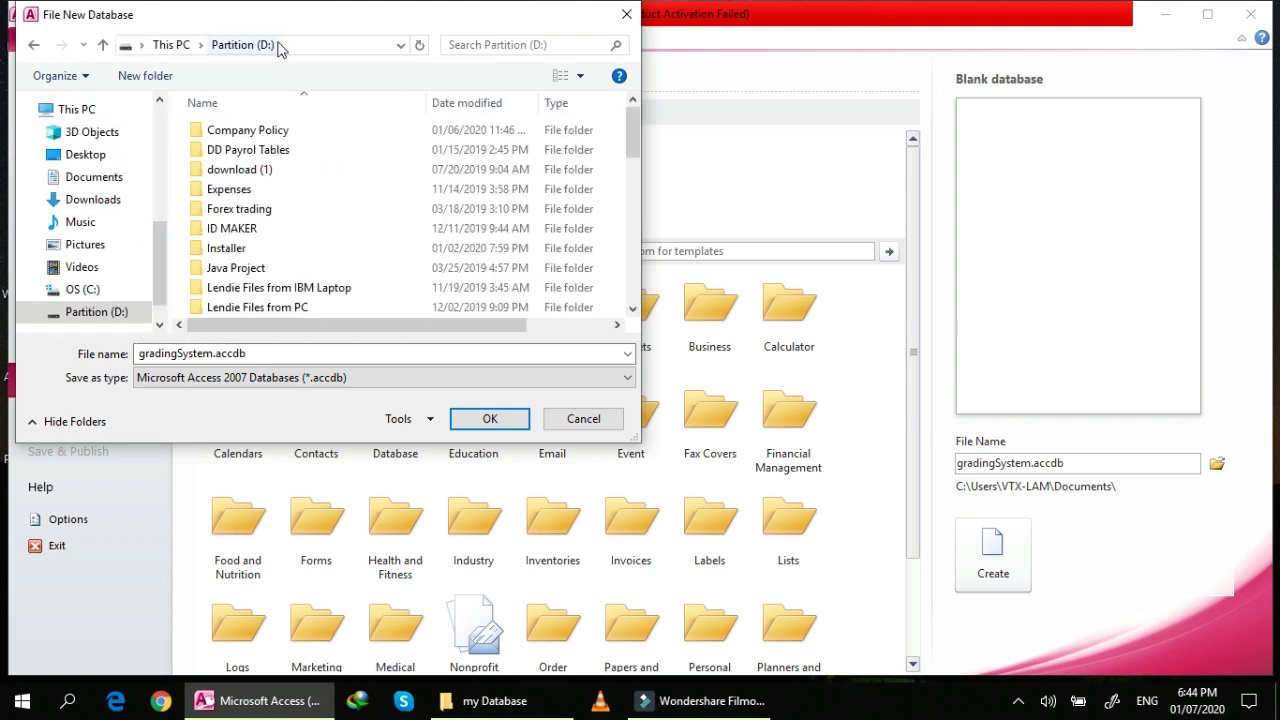
- Go to the folder D:\my Database as the location for the new database
left_click(313, 44)
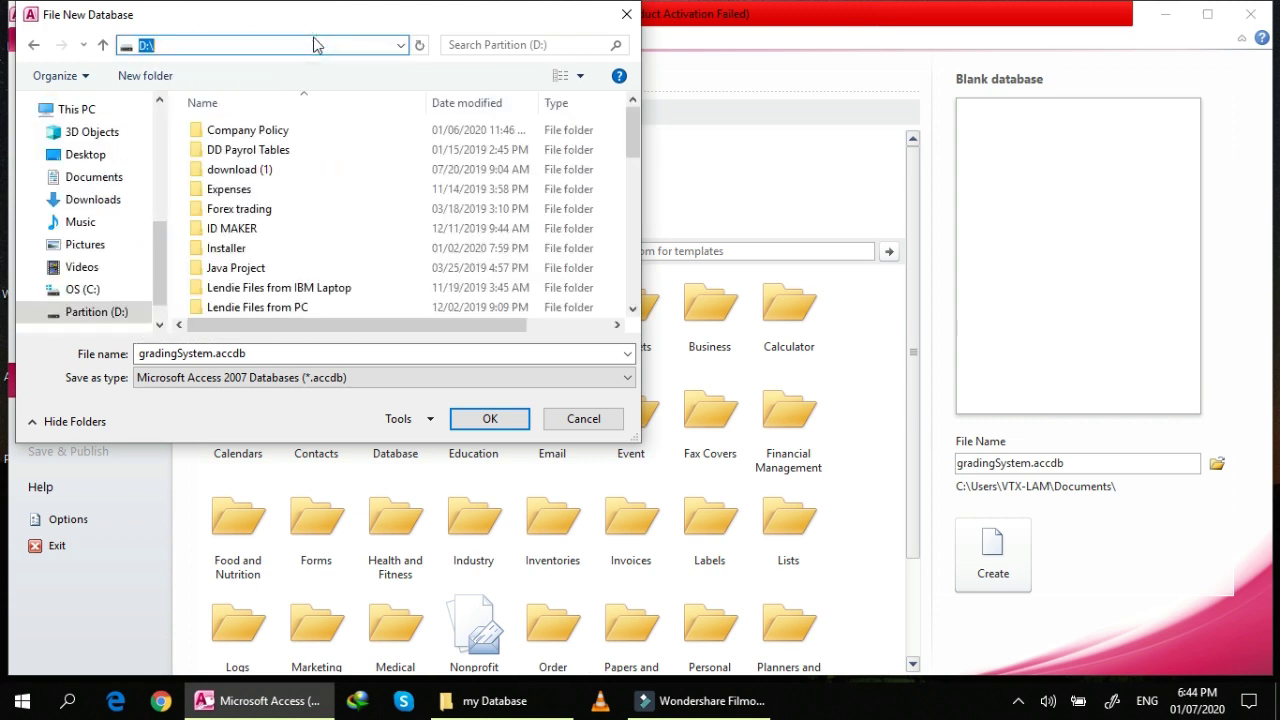
left_click(313, 44)
key("End")
type("m")
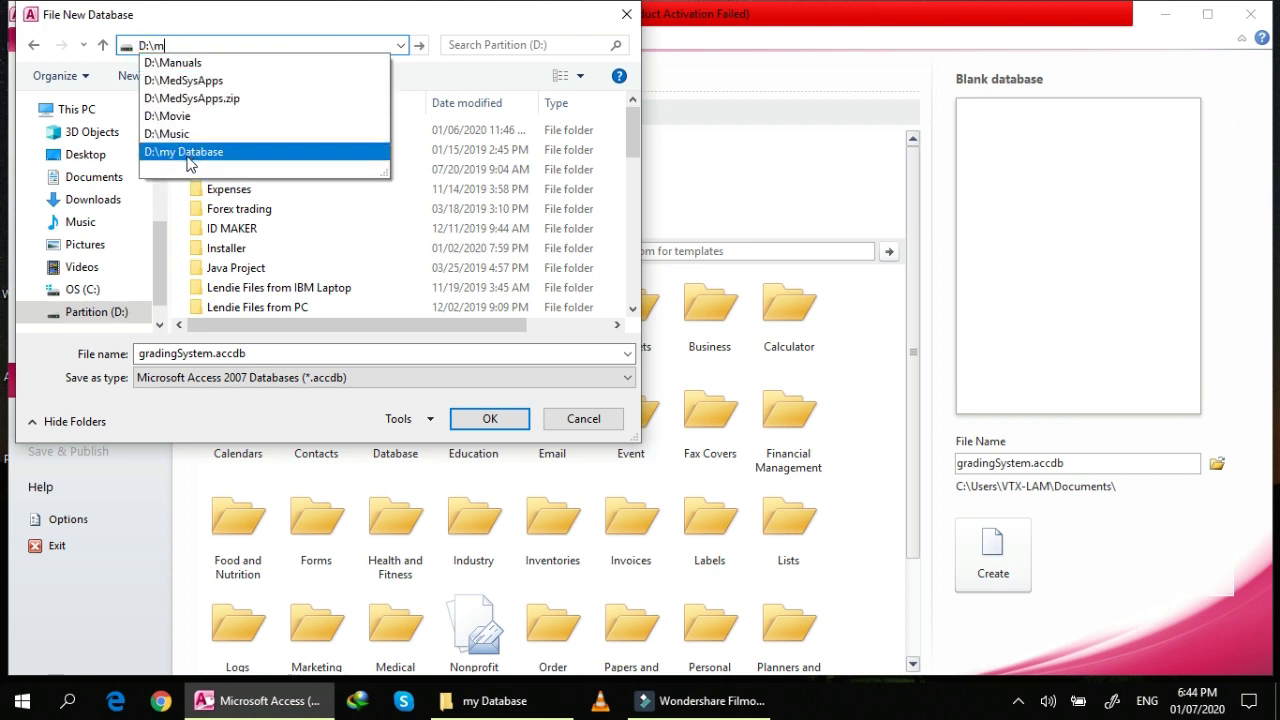
left_click(188, 158)
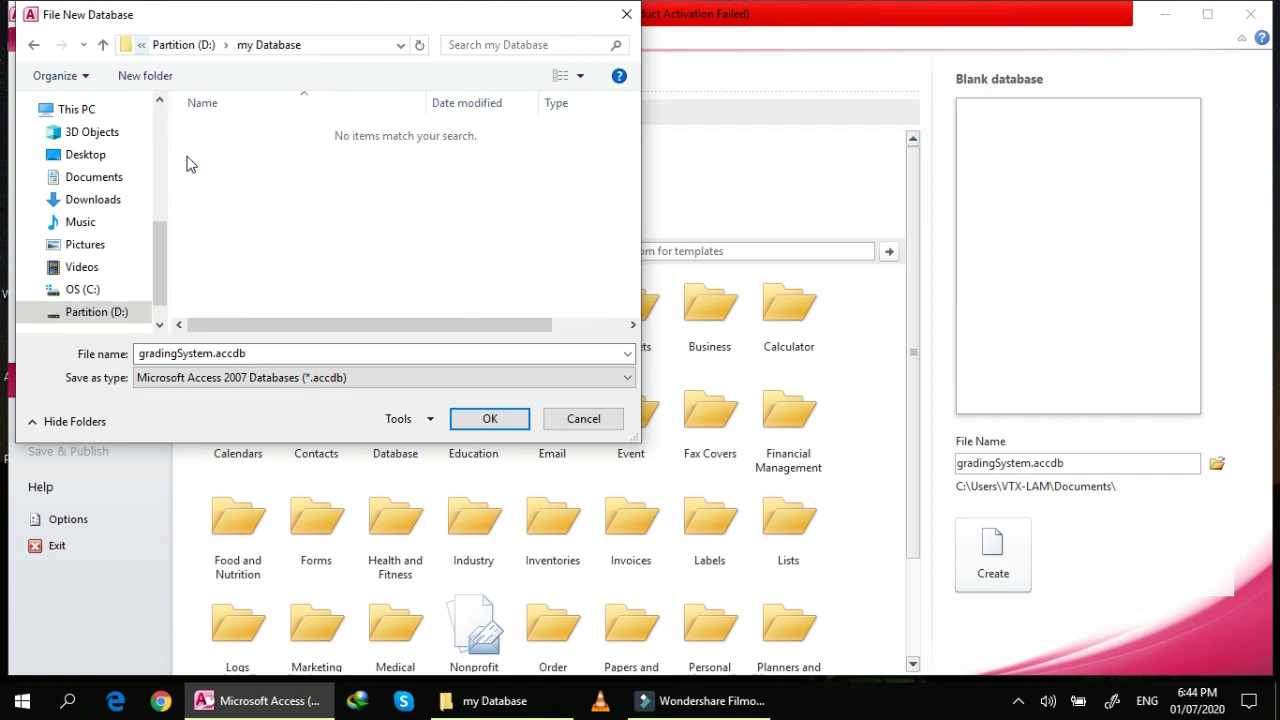
- Return to Partition (D:) and open the my Database folder again from its folder listing
scroll(163, 251, "down", 1)
left_click(118, 283)
left_click(257, 230)
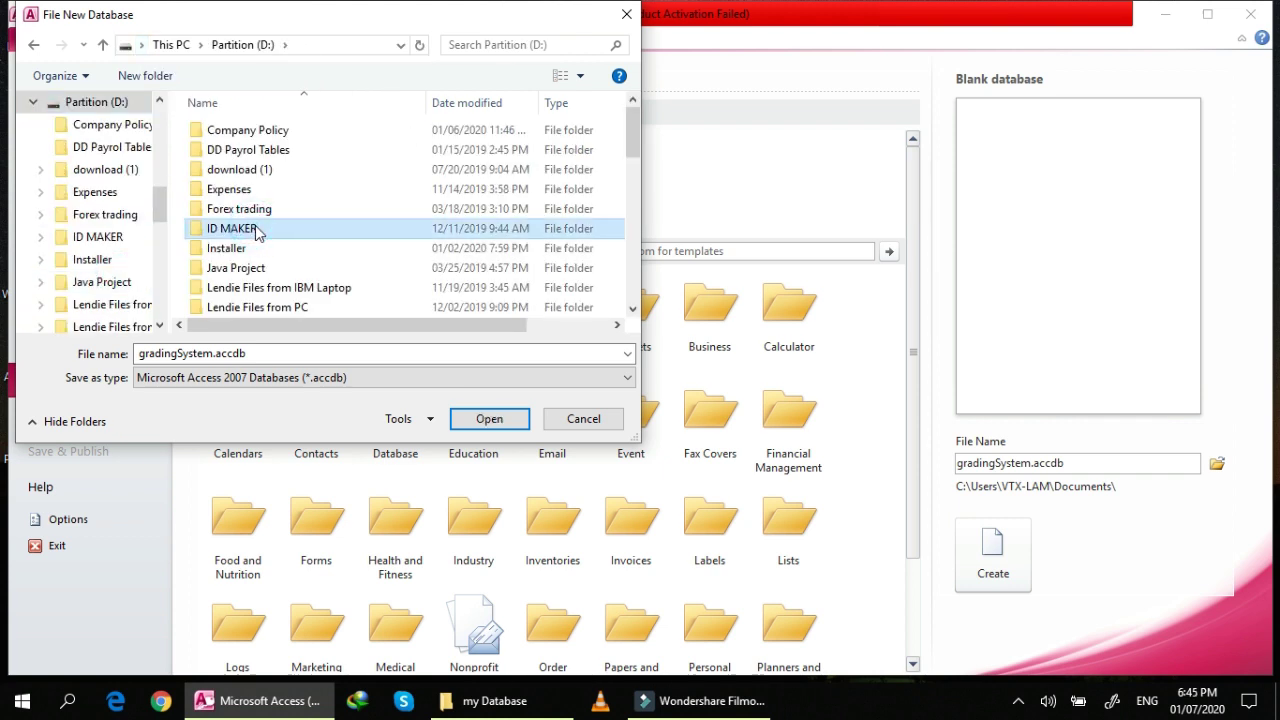
type("my")
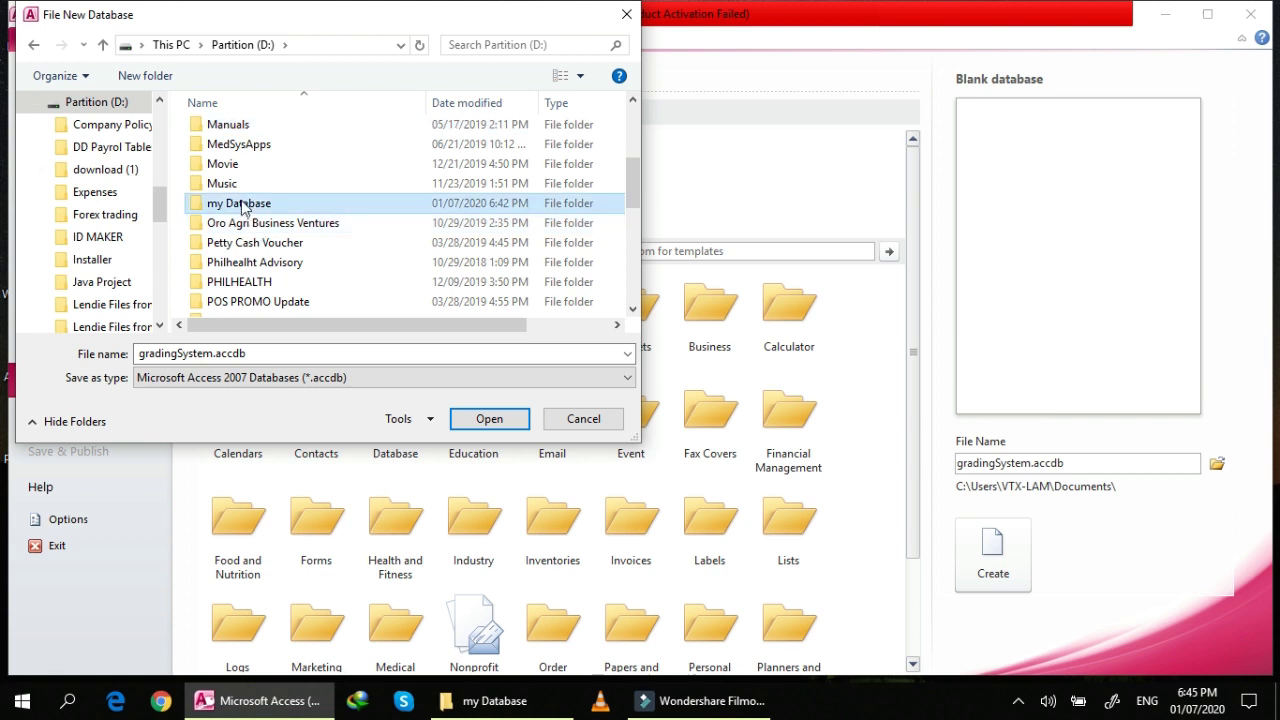
double_click(243, 203)
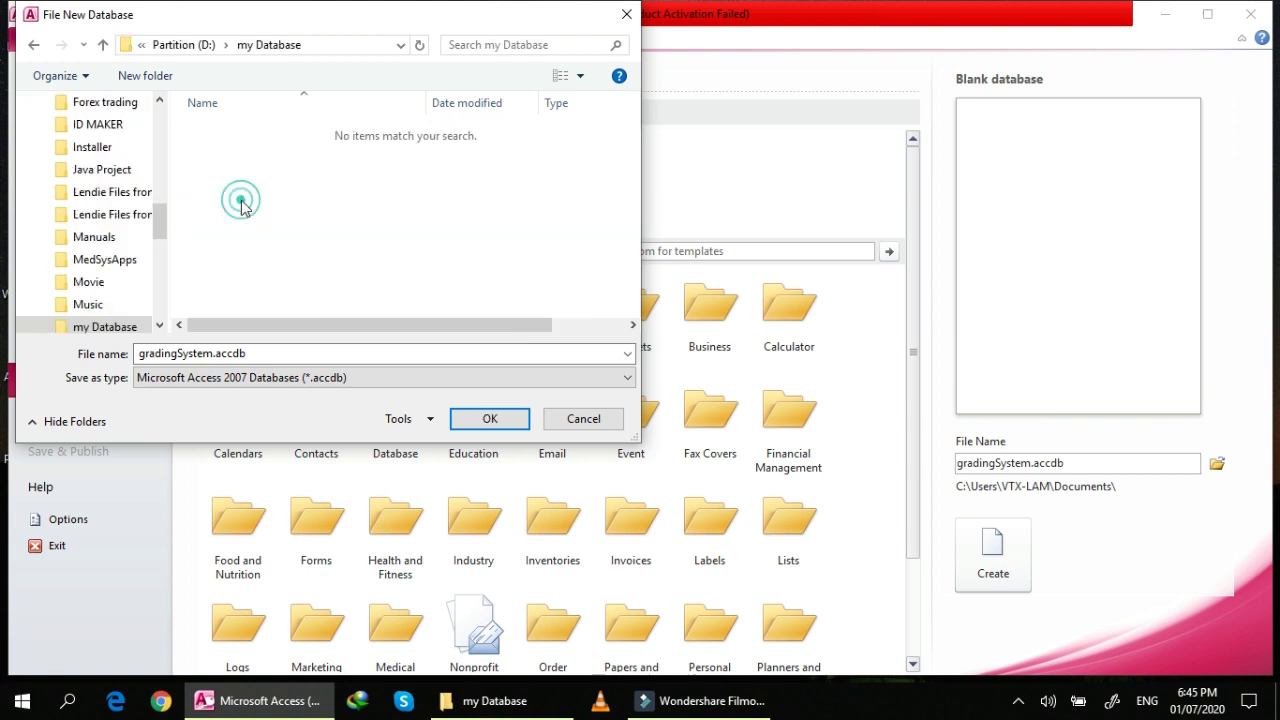
- Choose the Microsoft Access 2007 Databases (*.accdb) file type, accept the location and create the blank database
double_click(264, 353)
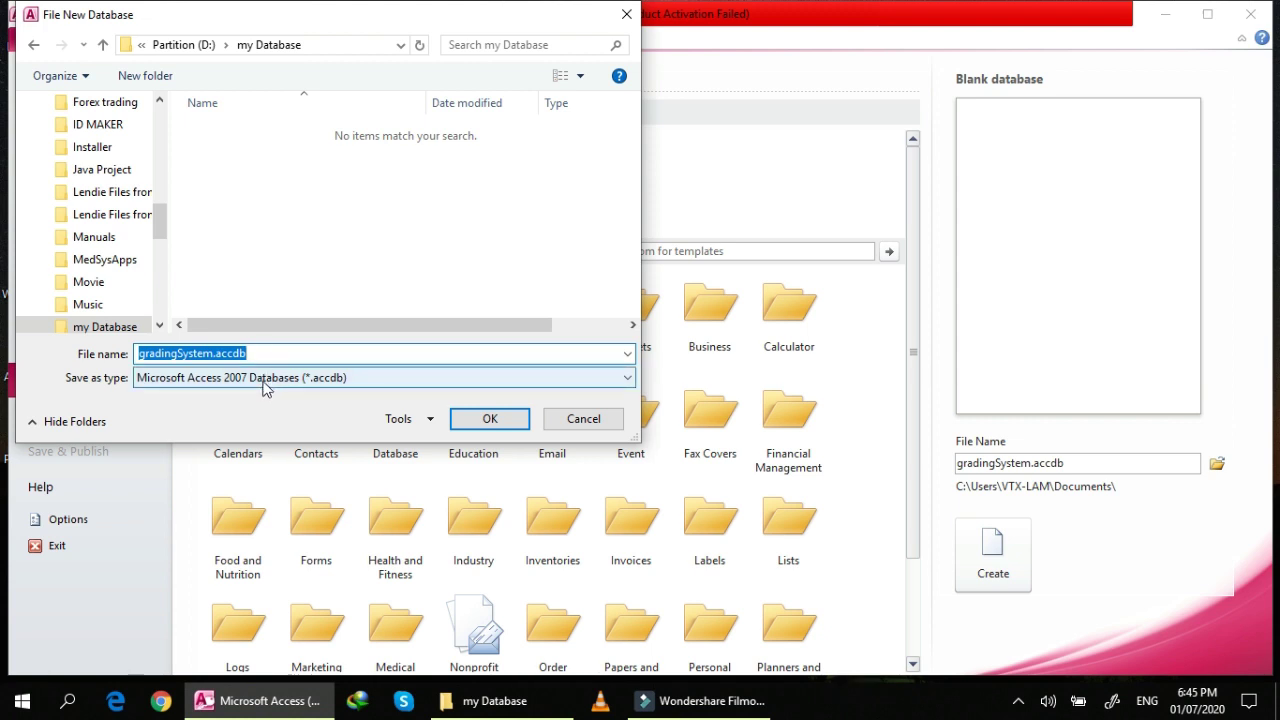
left_click(264, 385)
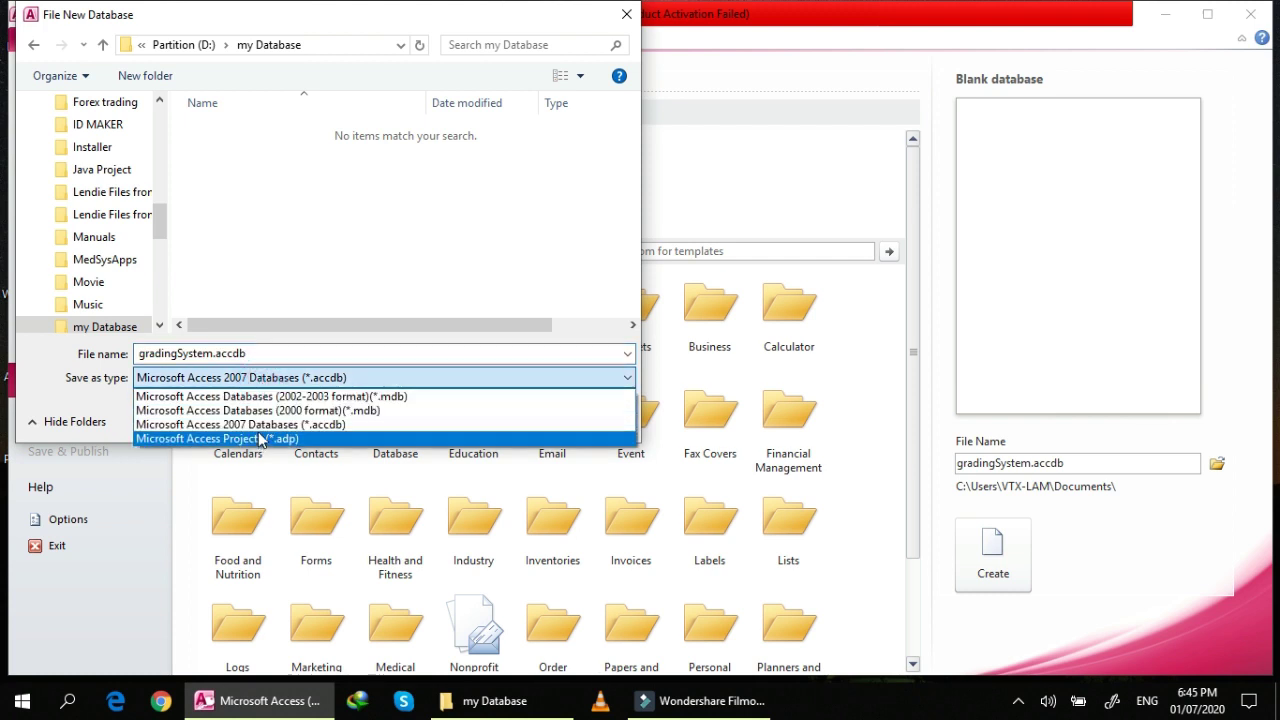
left_click(259, 429)
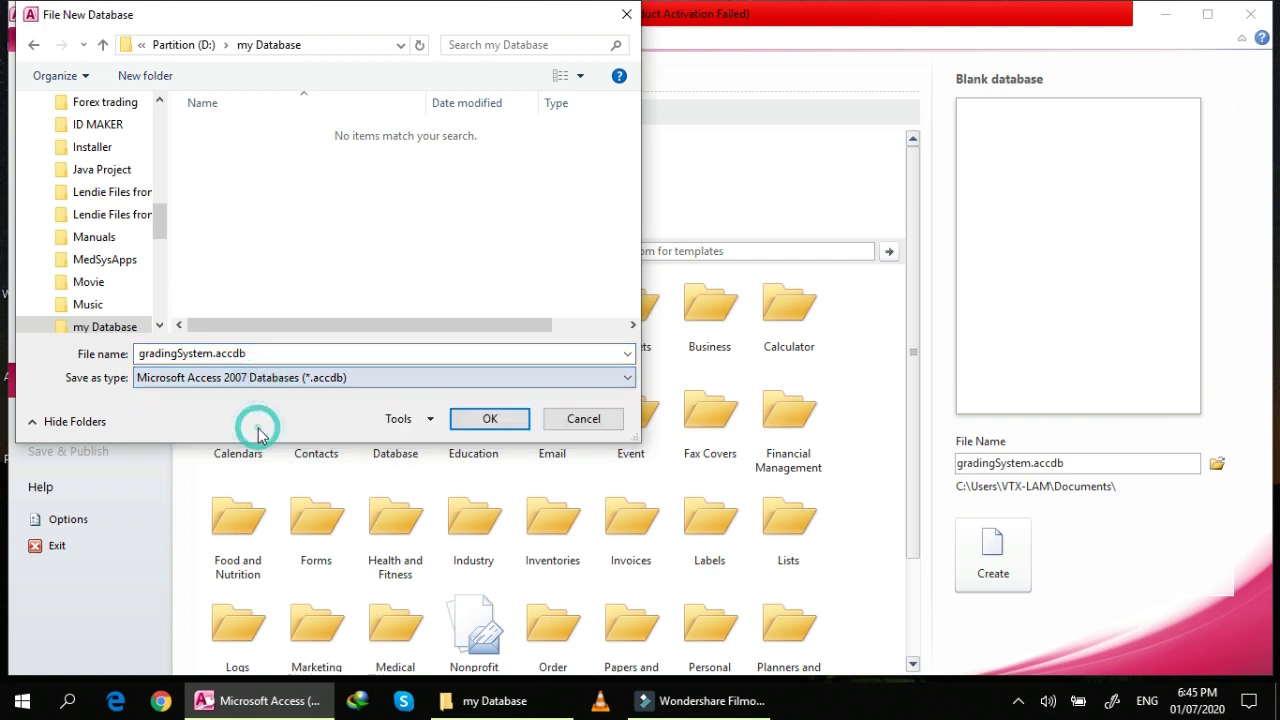
left_click(487, 419)
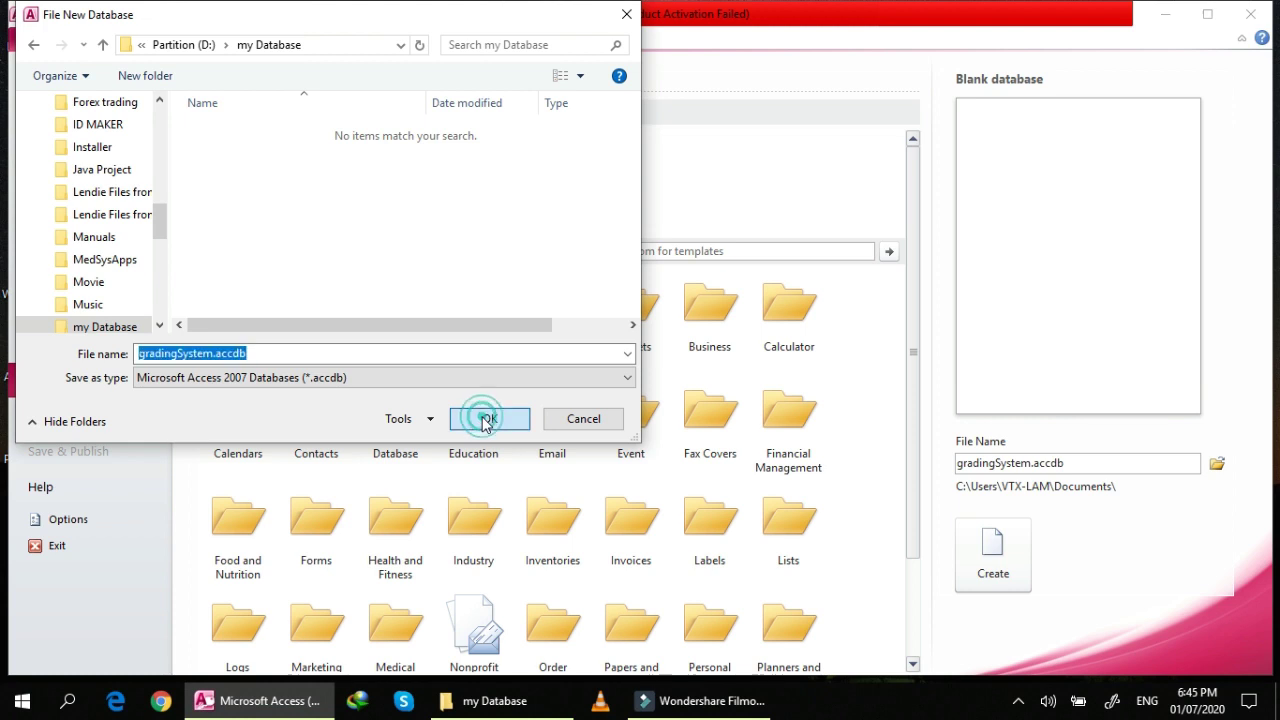
left_click(1008, 567)
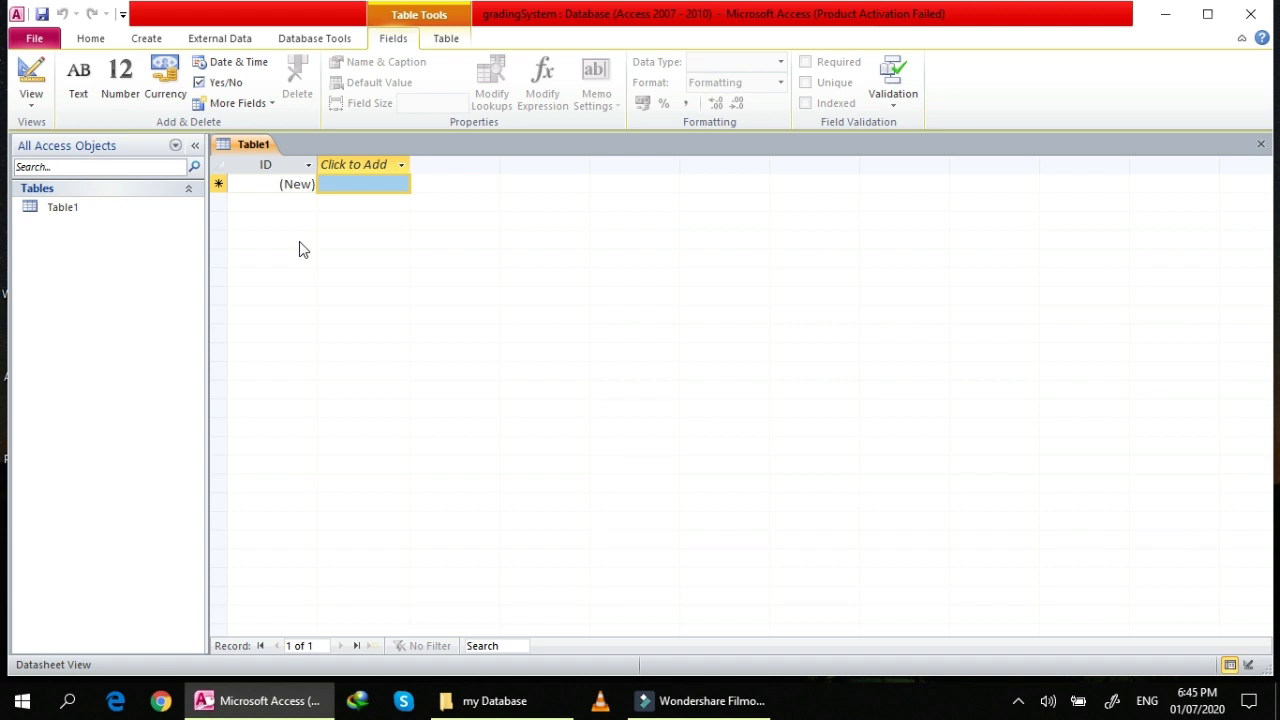
right_click(243, 144)
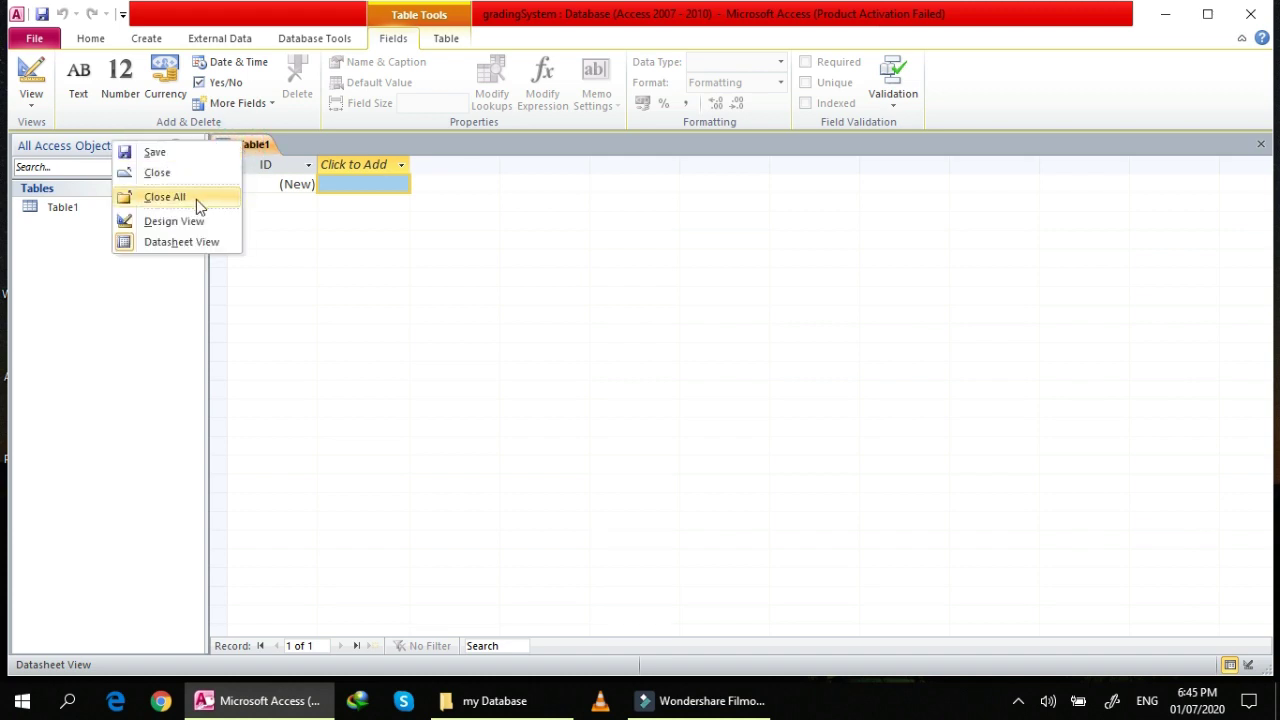
left_click(190, 226)
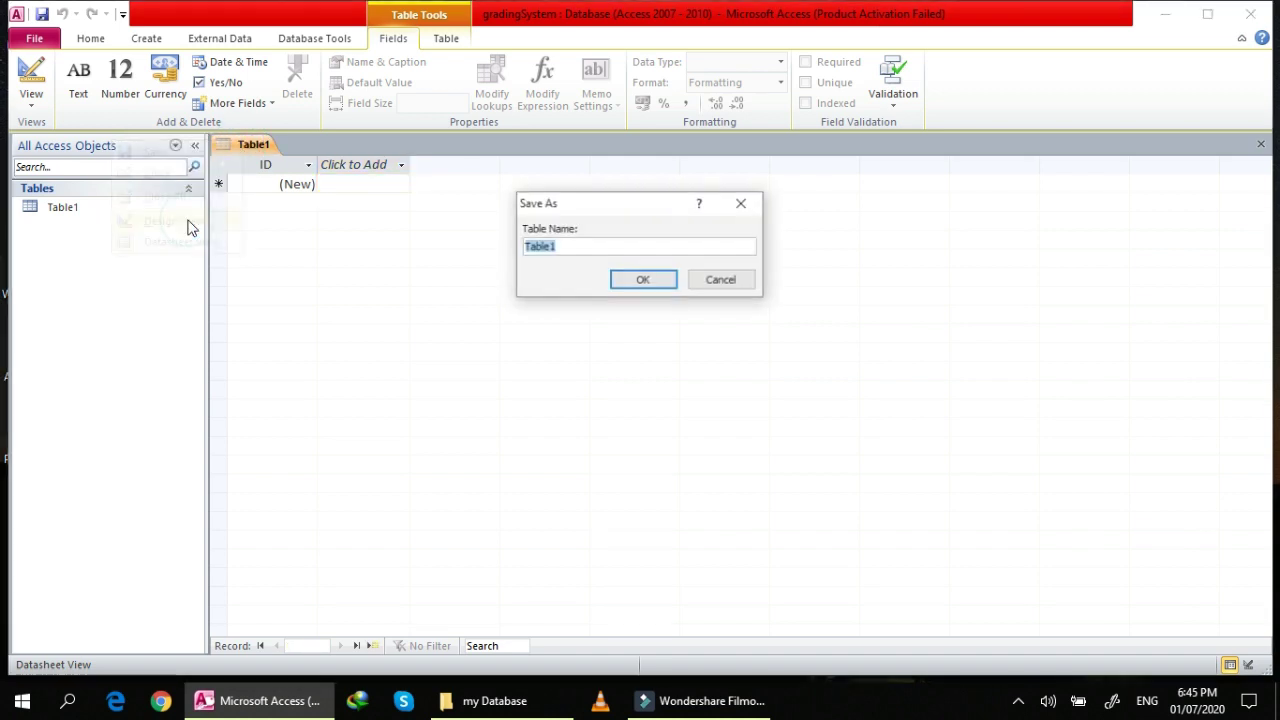
left_click(711, 284)
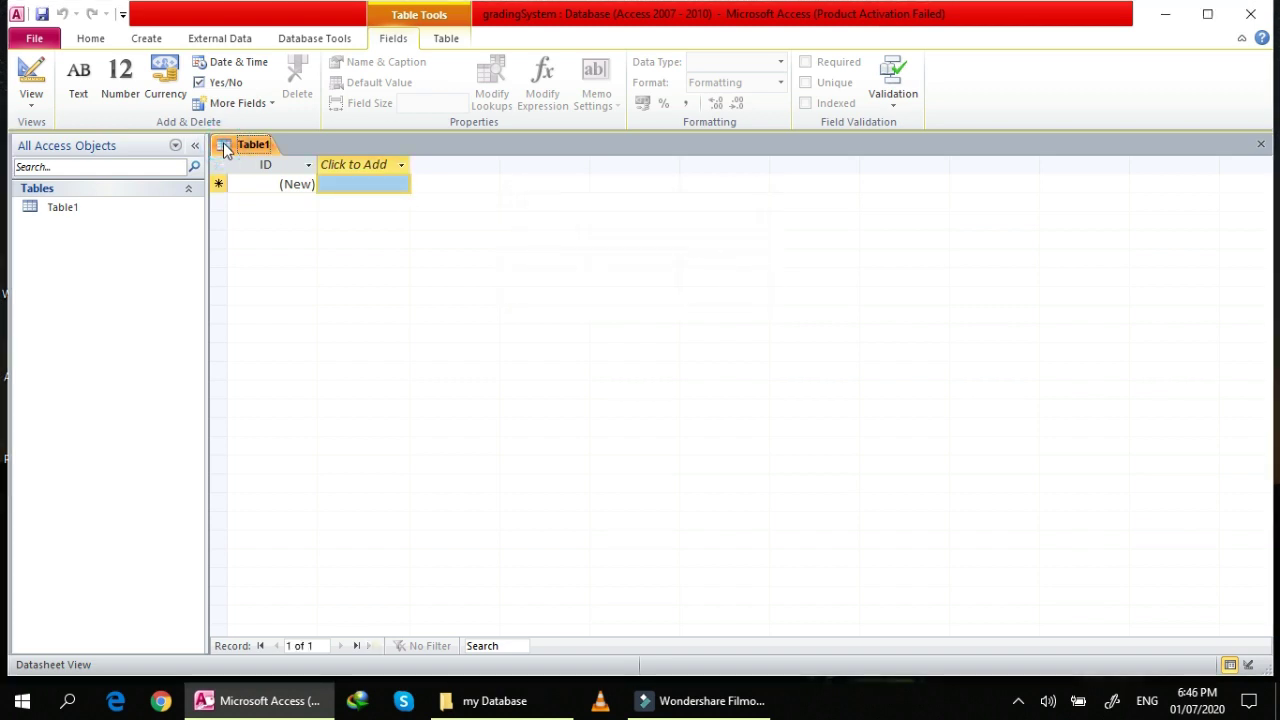
- Switch Table1 to Design View, saving the table under the name Subjects
right_click(224, 148)
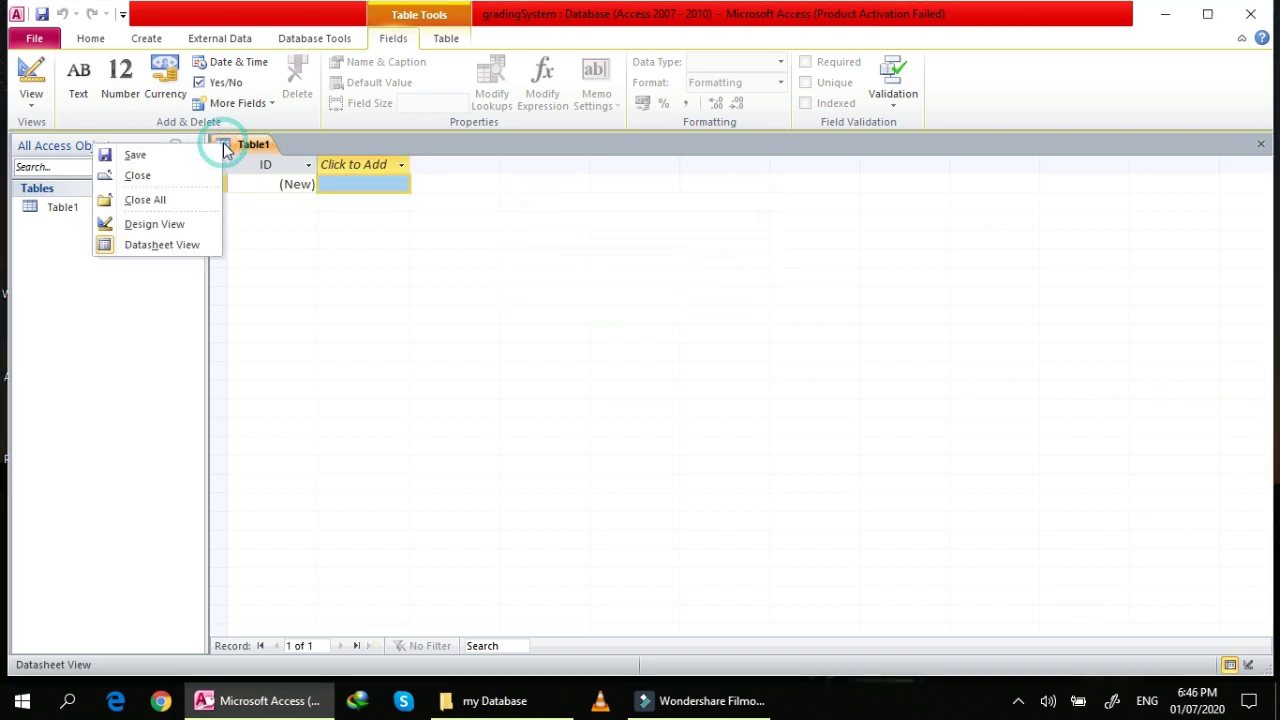
left_click(176, 224)
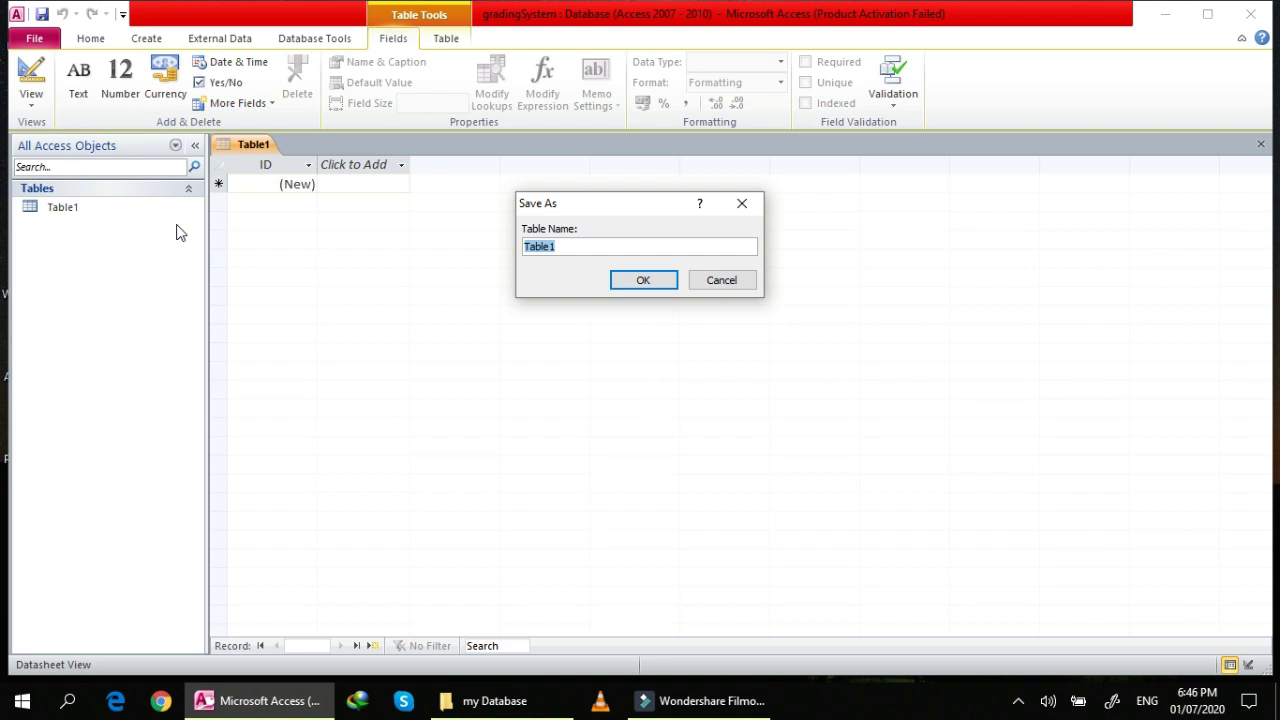
type("Subjects")
left_click(622, 279)
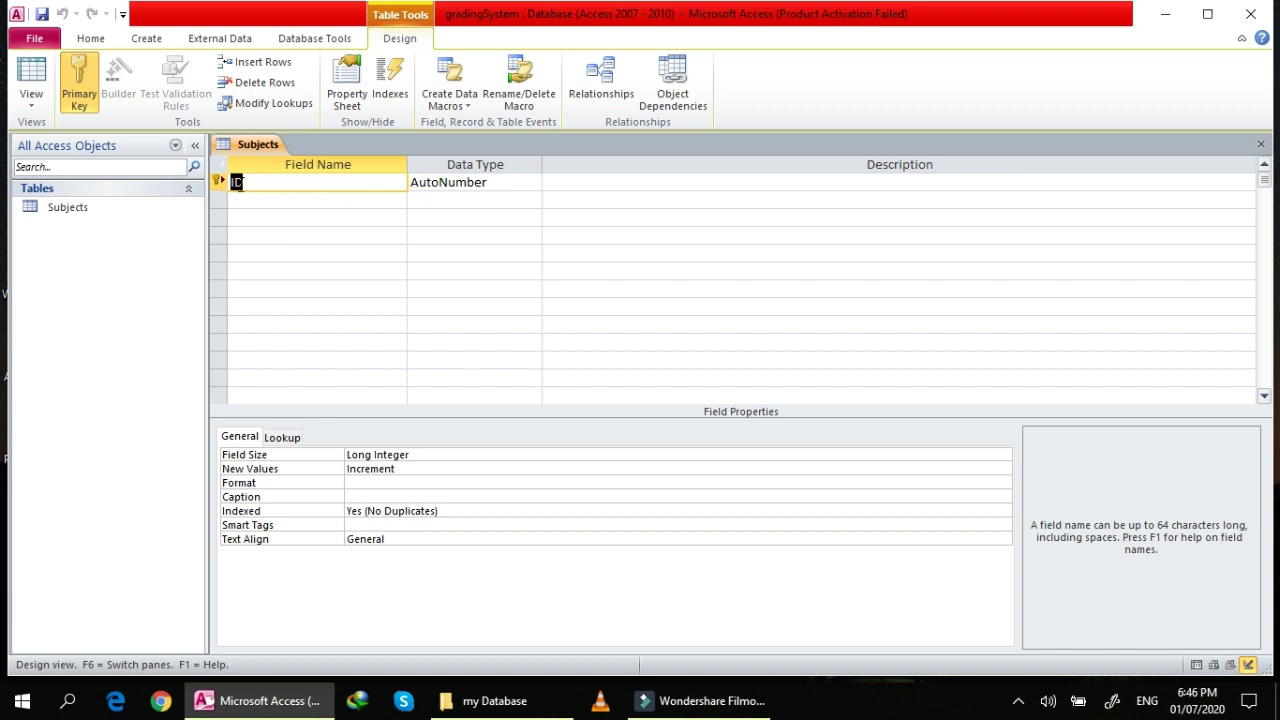
- Add a field named SubjectName below ID with data type Text and a field size of 100
left_click(235, 180)
left_click(241, 199)
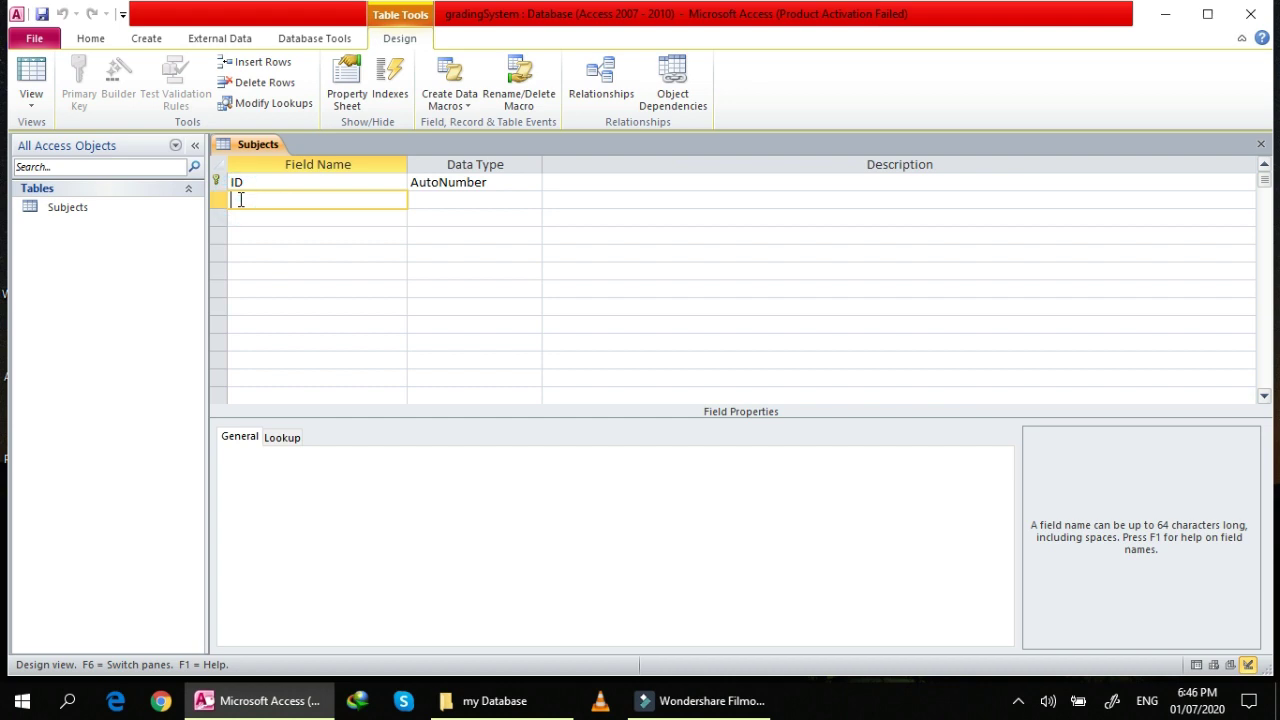
type("SubjectName")
key("Tab")
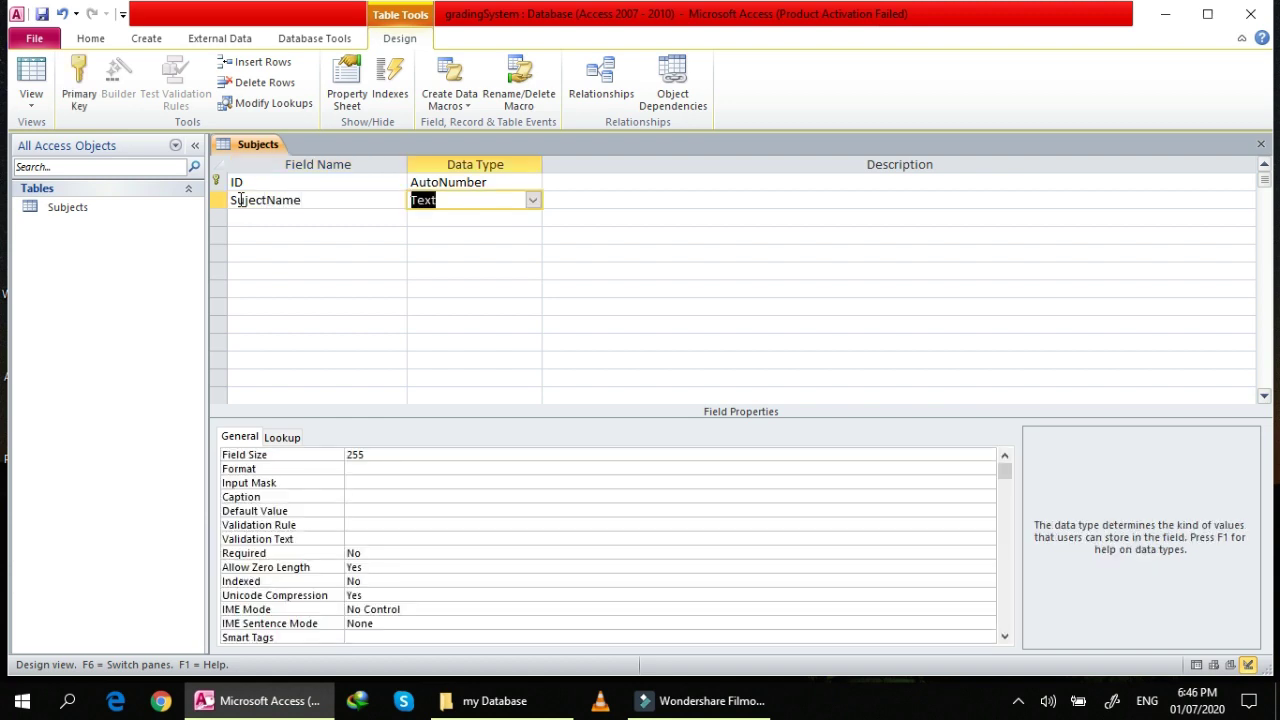
left_click(376, 454)
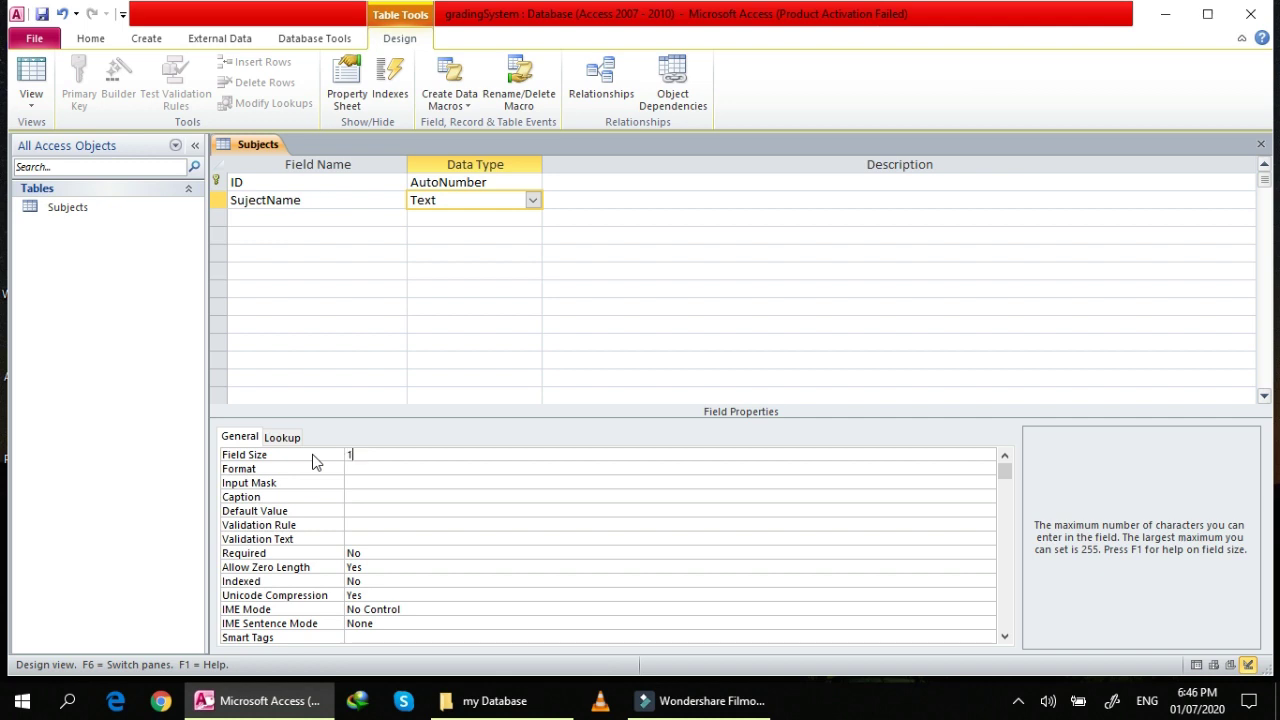
left_click(298, 222)
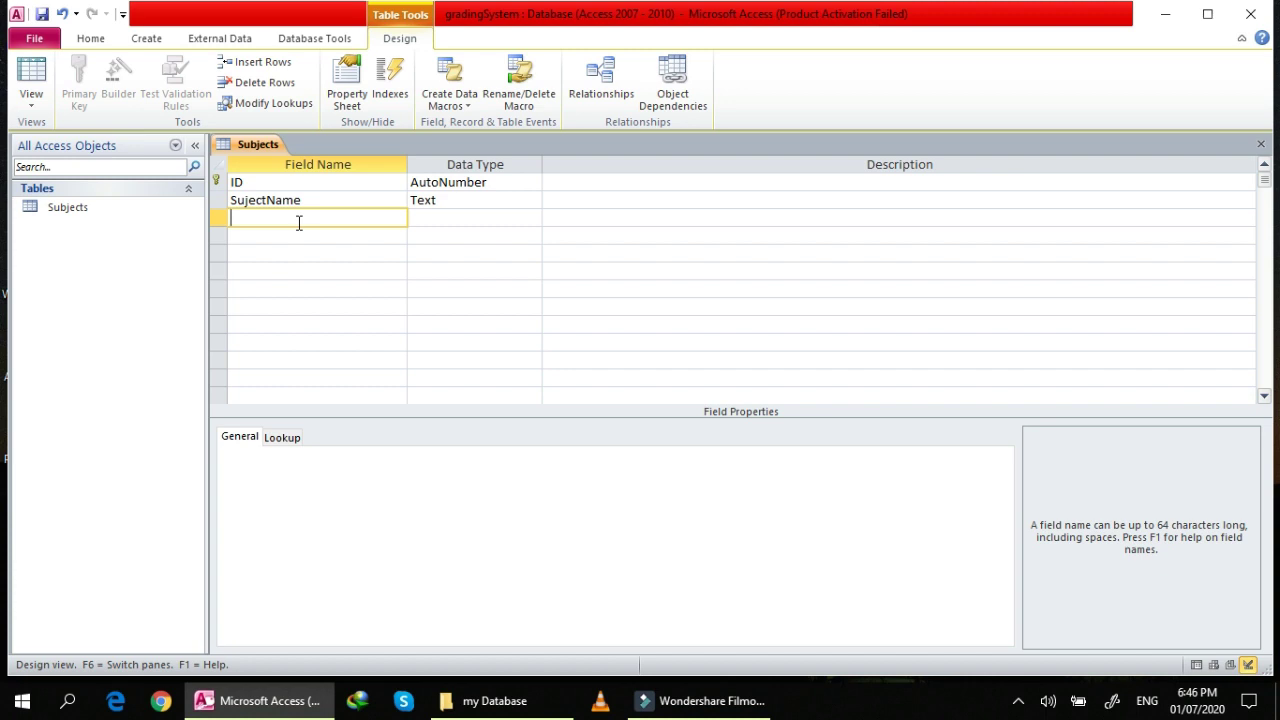
left_click(246, 200)
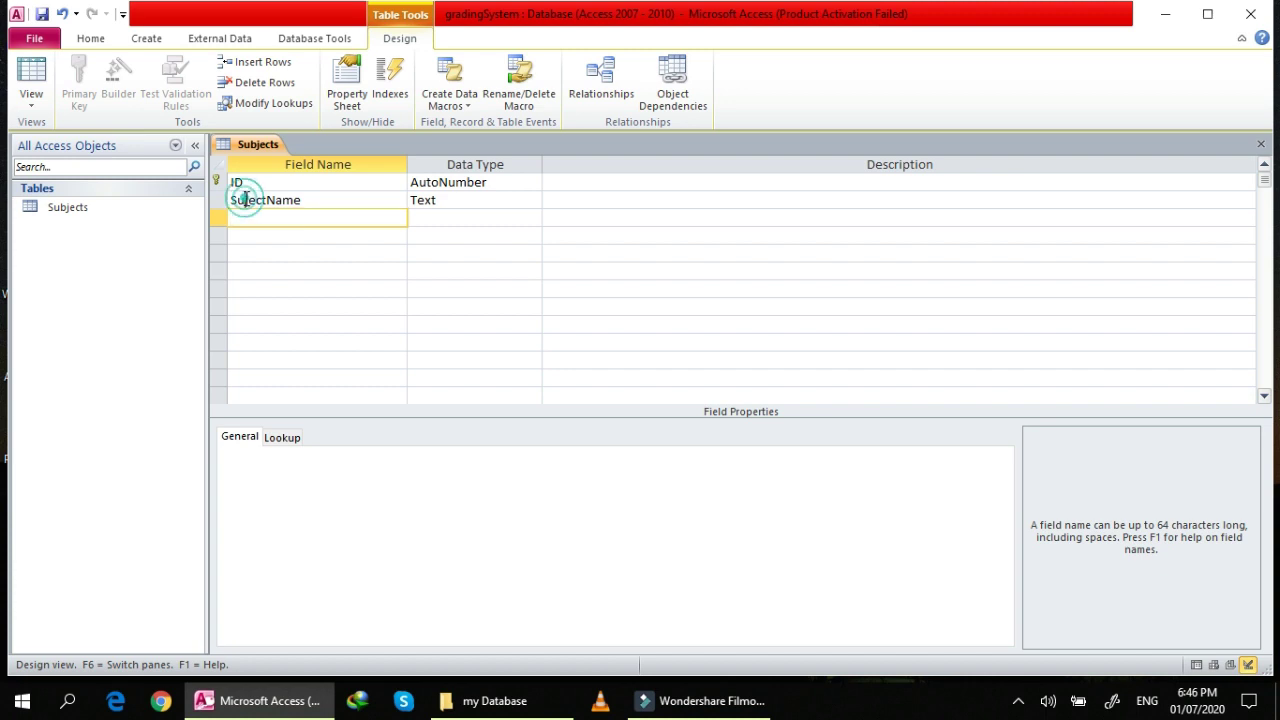
type("b")
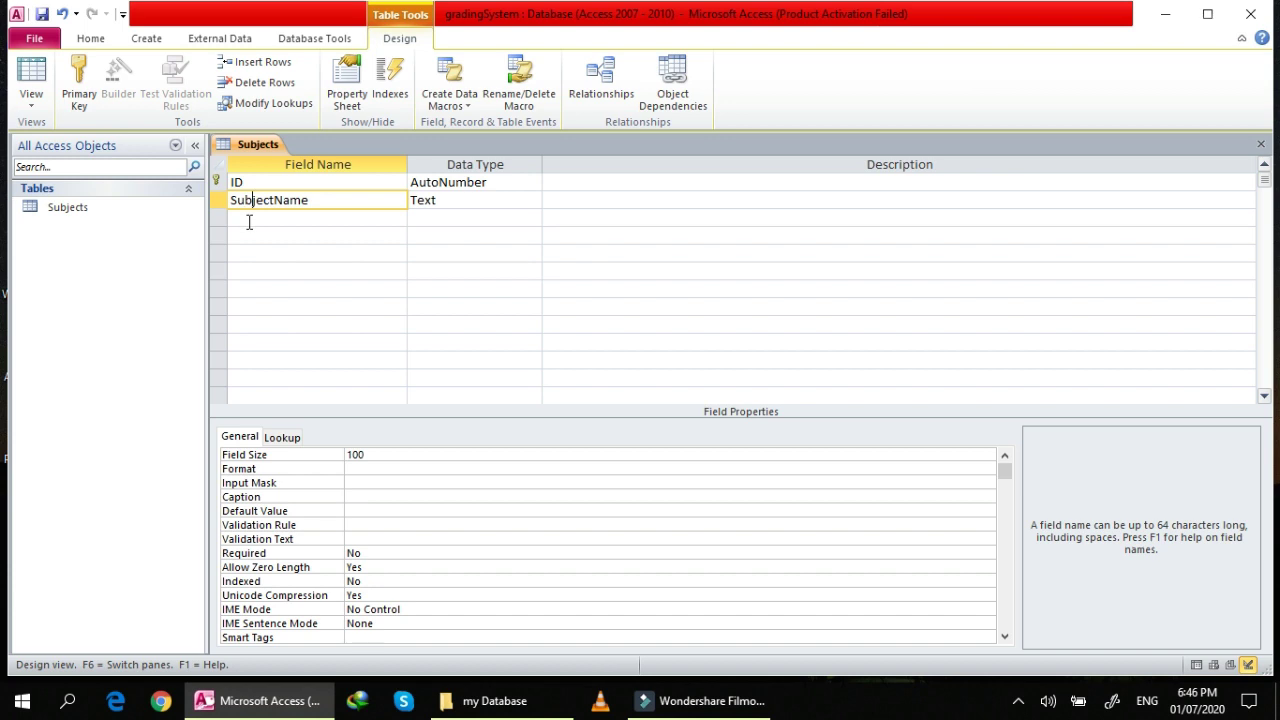
left_click(249, 222)
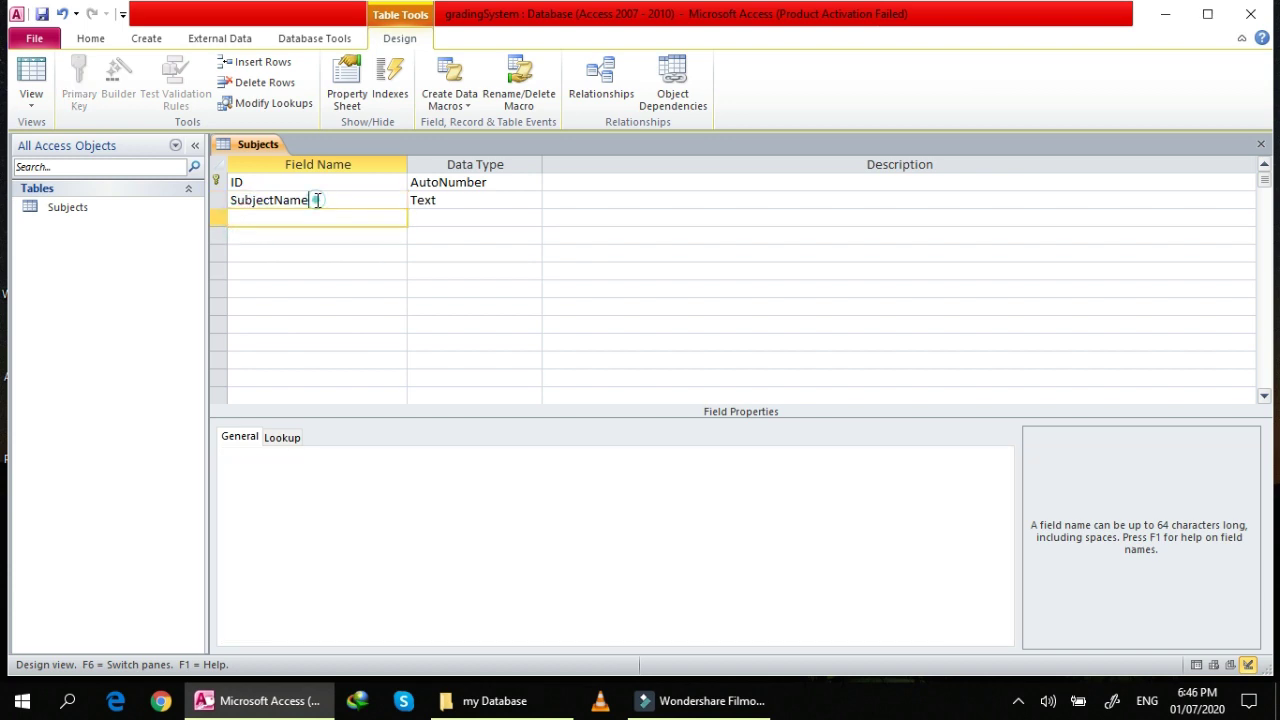
left_click(318, 200)
left_click(226, 197)
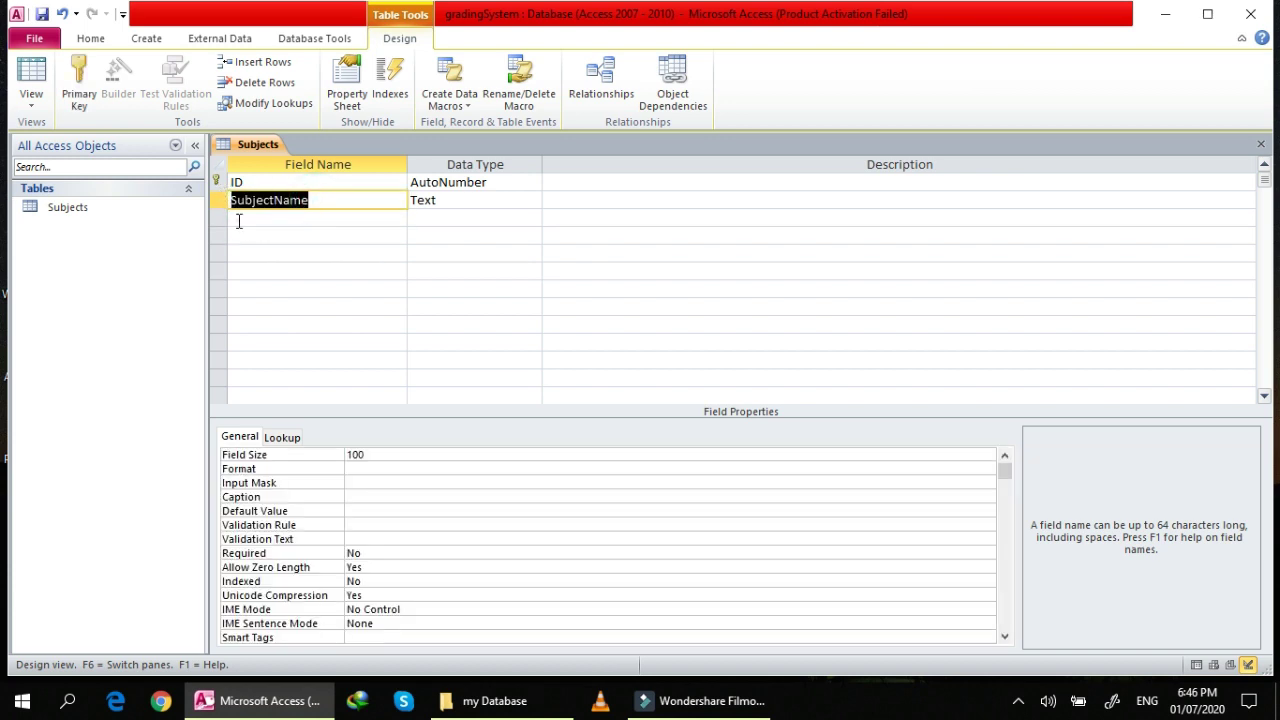
left_click(239, 221)
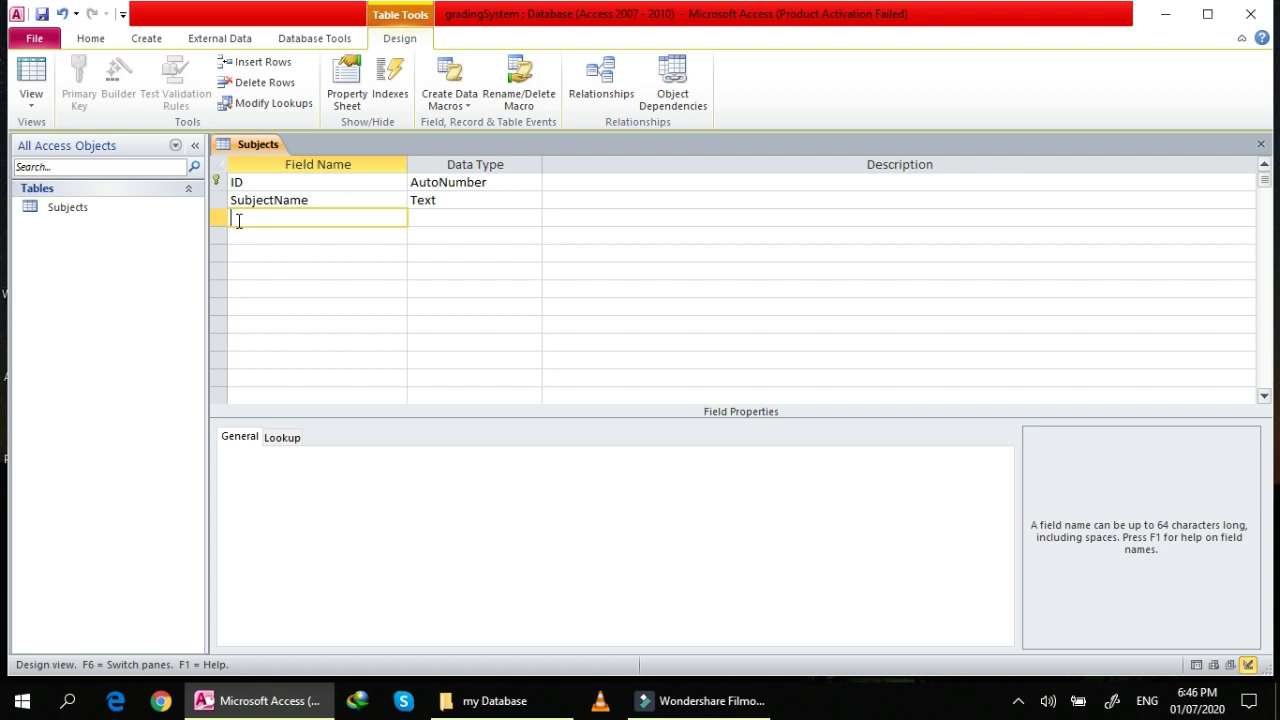
- Add a Subject_Units field below SubjectName with data type Number and field size Double
type("Subject_Units")
key("Tab")
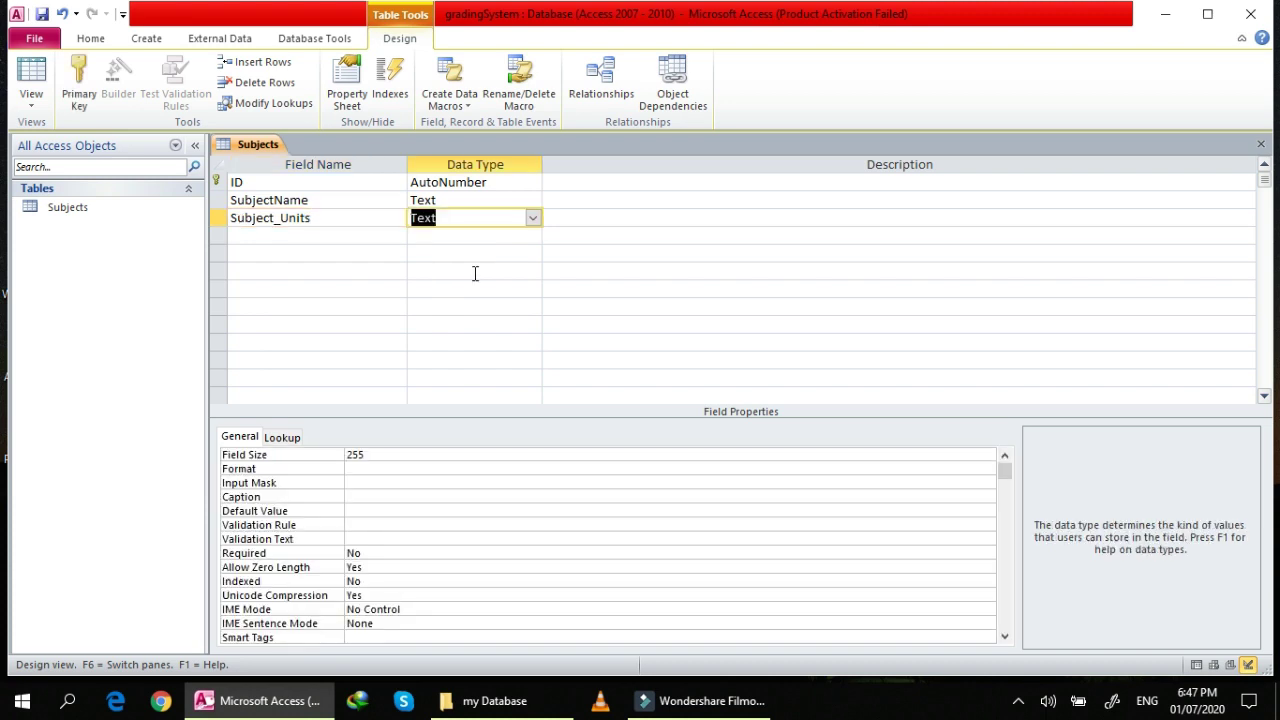
left_click(533, 218)
left_click(487, 271)
left_click(438, 454)
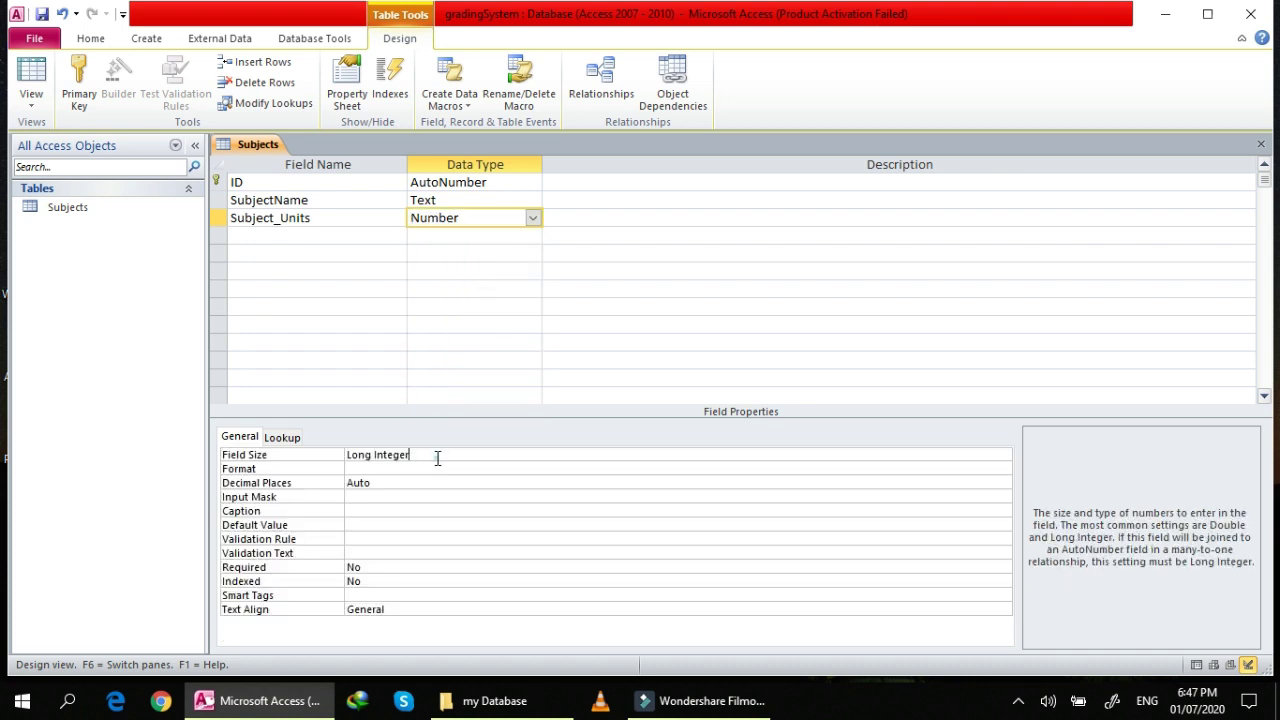
left_click(1003, 456)
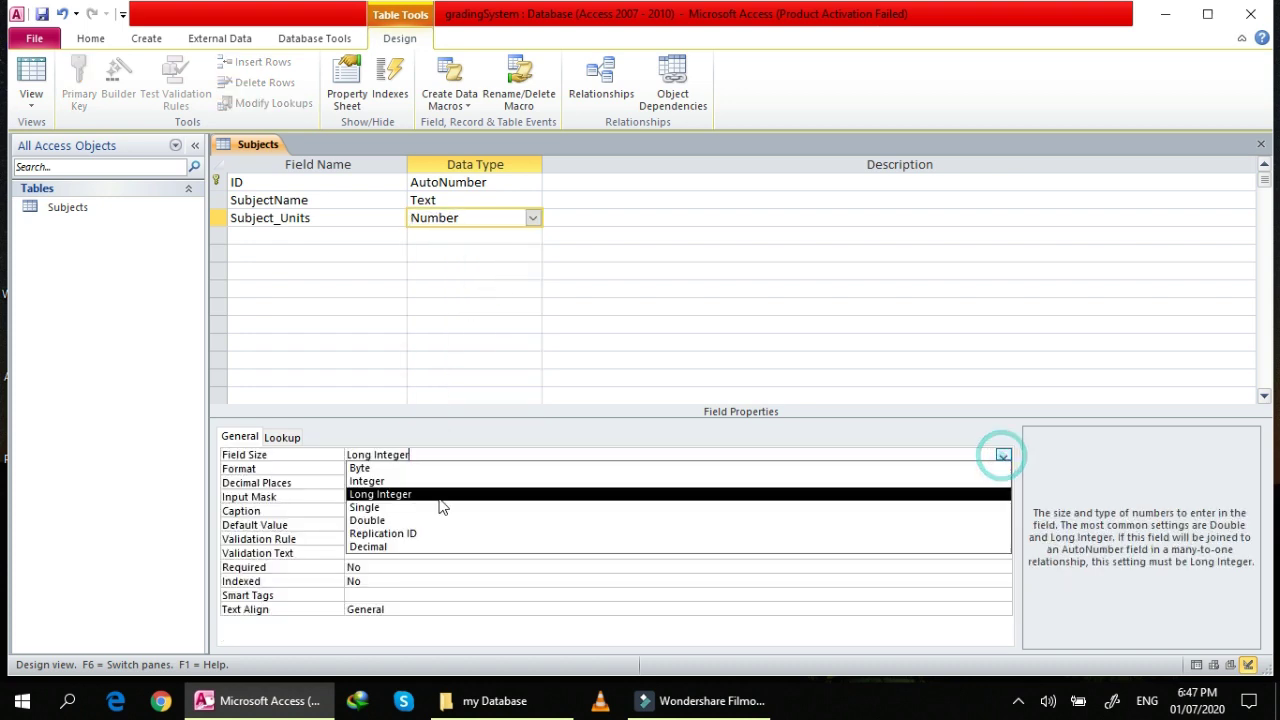
left_click(396, 521)
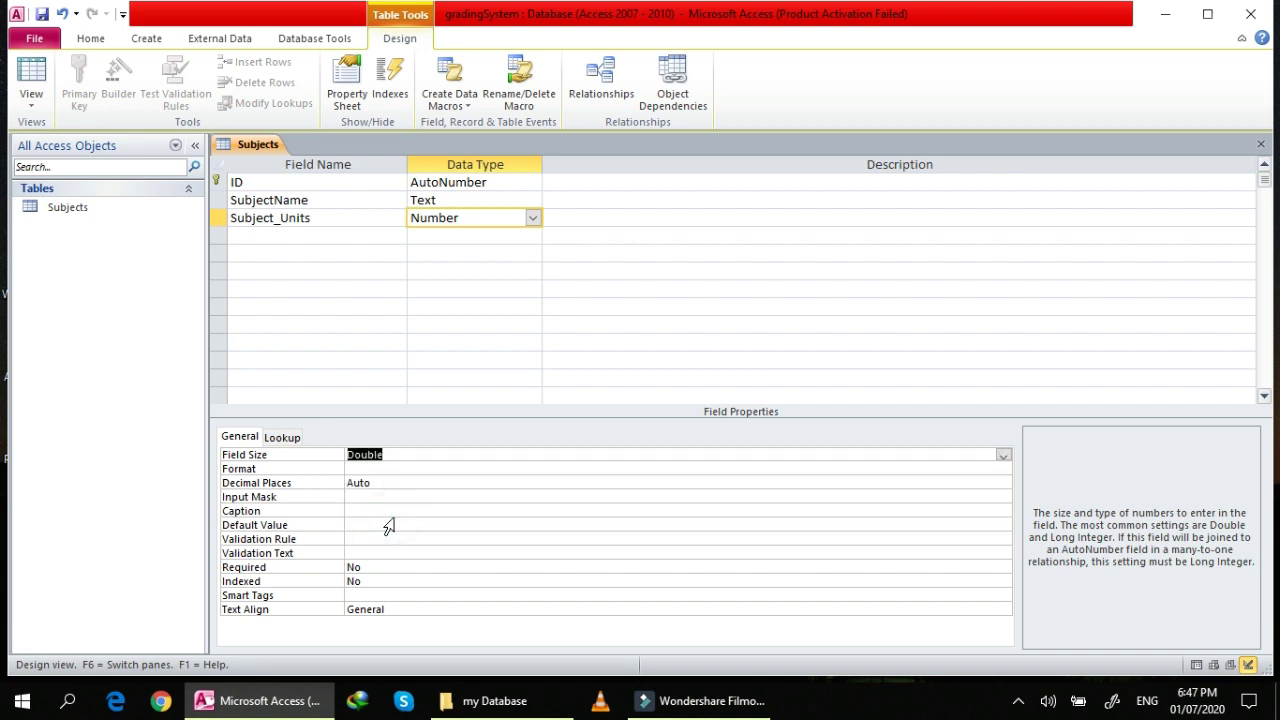
- Add a Subject_Schedule field below Subject_Units with data type Text
left_click(295, 240)
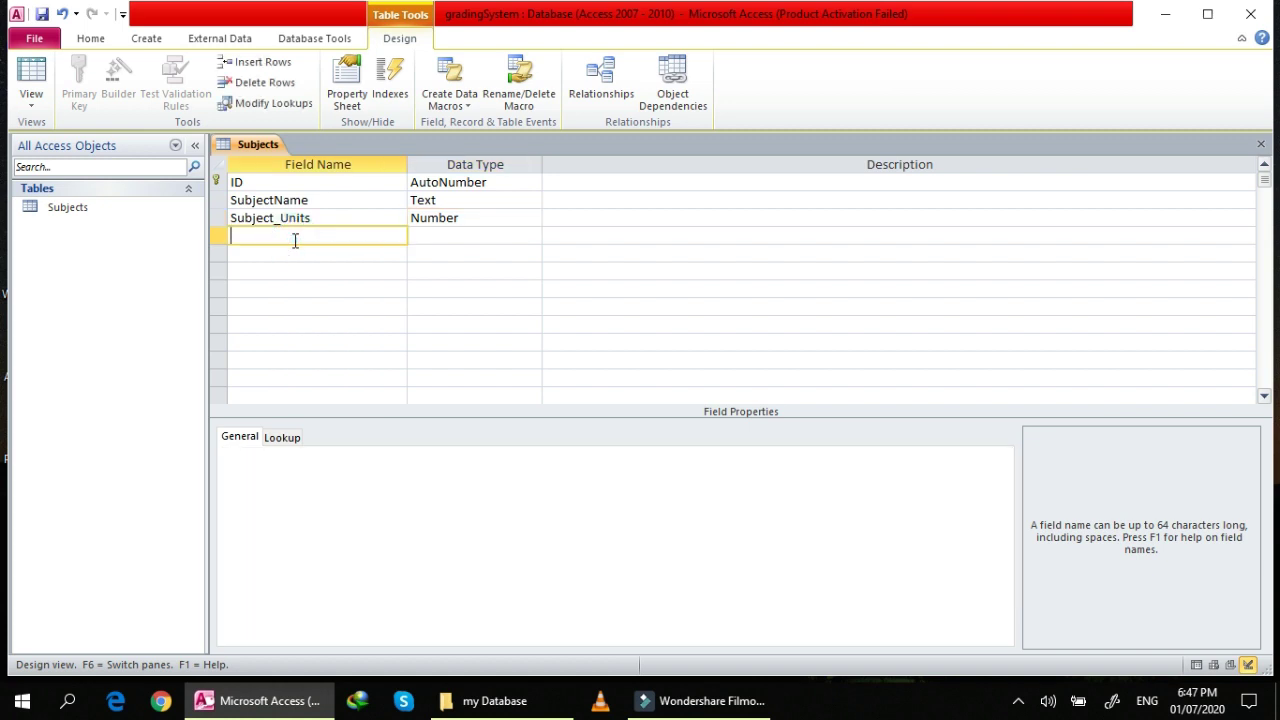
type("Subject_Schedule")
key("Tab")
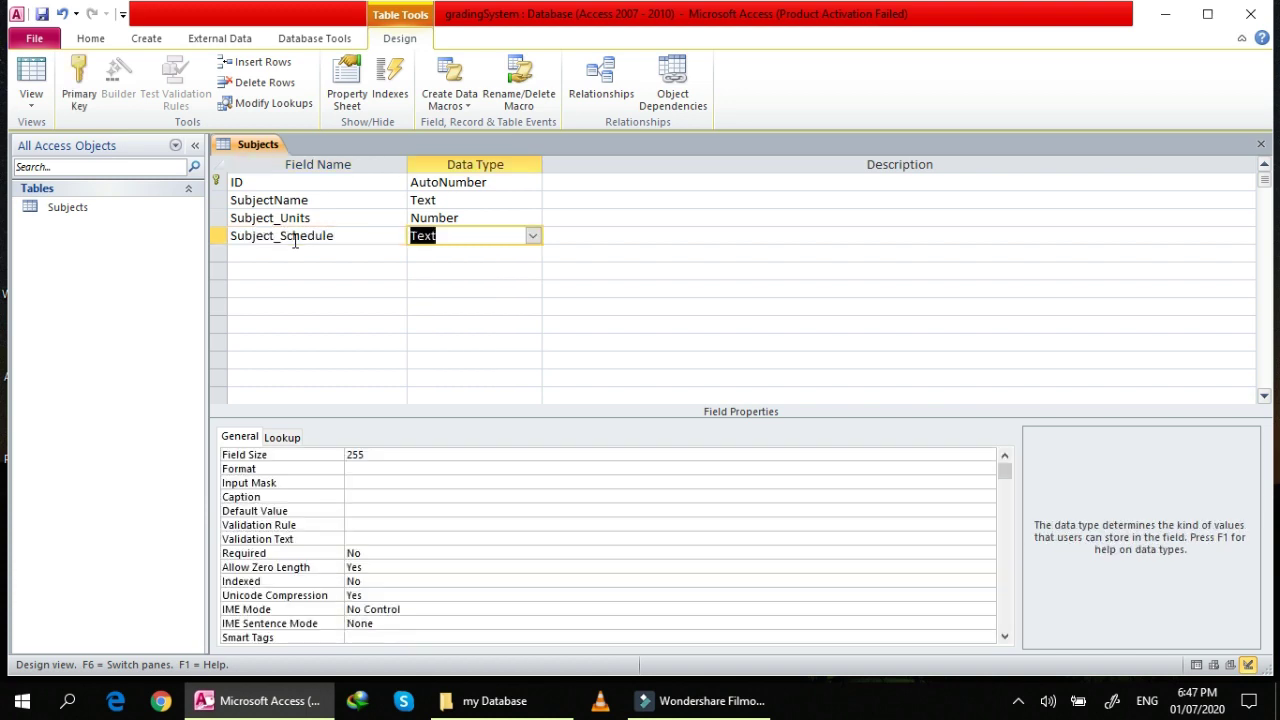
left_click(533, 237)
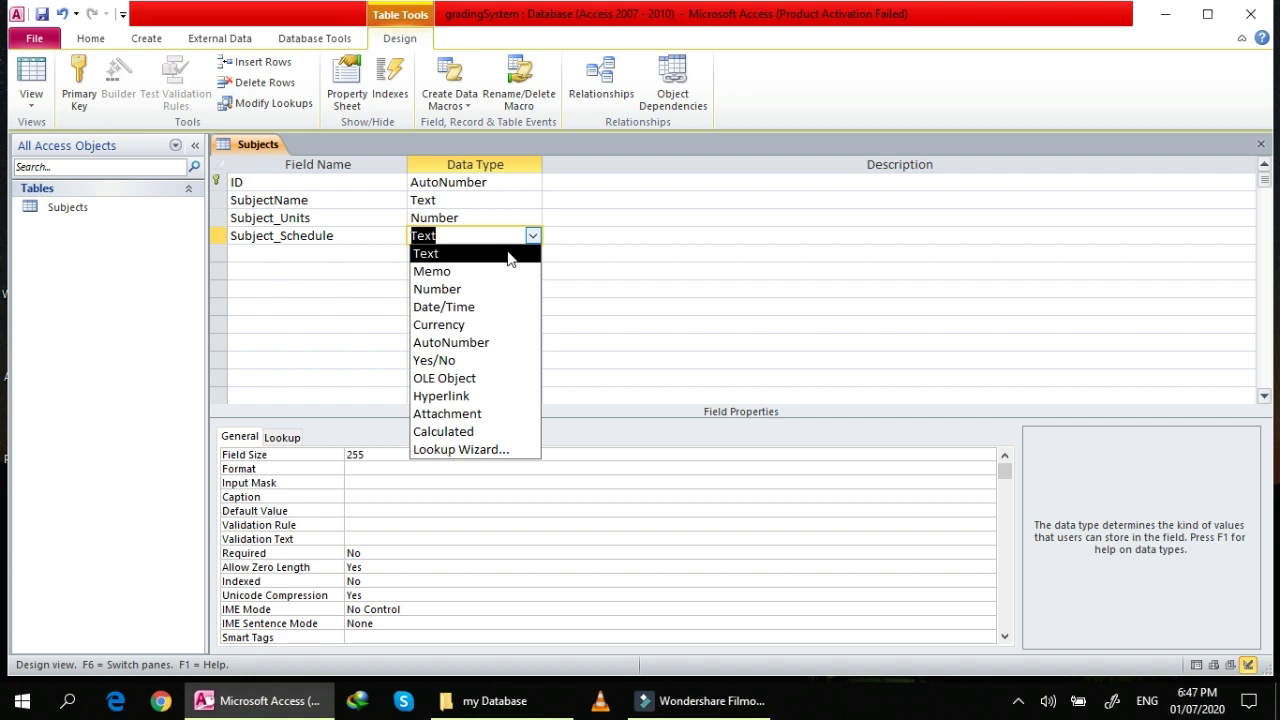
left_click(508, 254)
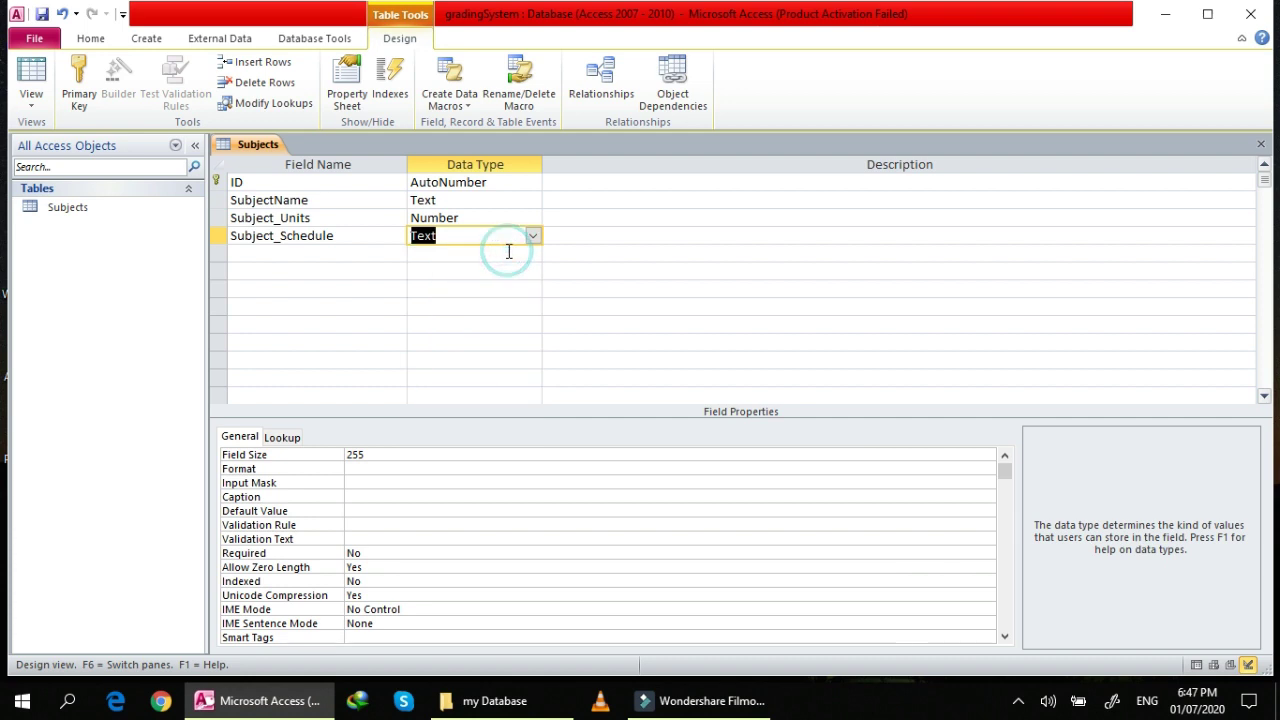
- Add a Start_time field below Subject_Schedule with data type Date/Time and the Medium Time format
left_click(351, 255)
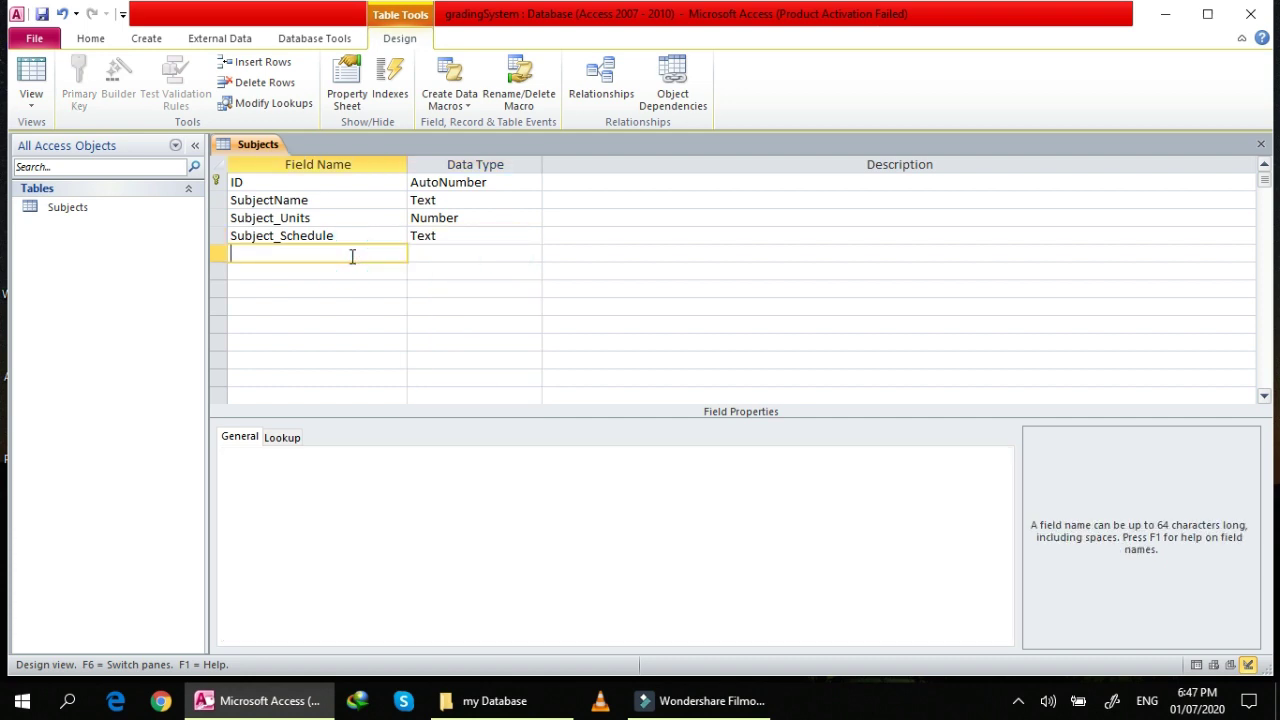
type("Start_time")
key("Tab")
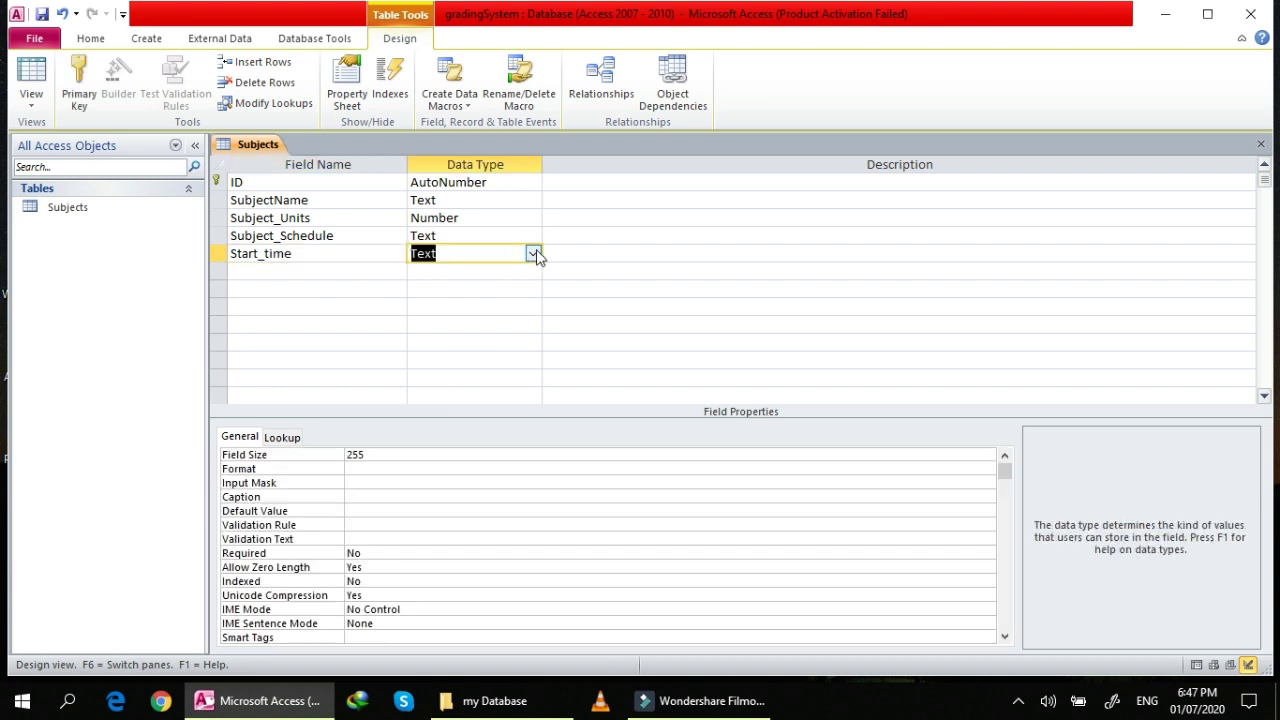
left_click(534, 254)
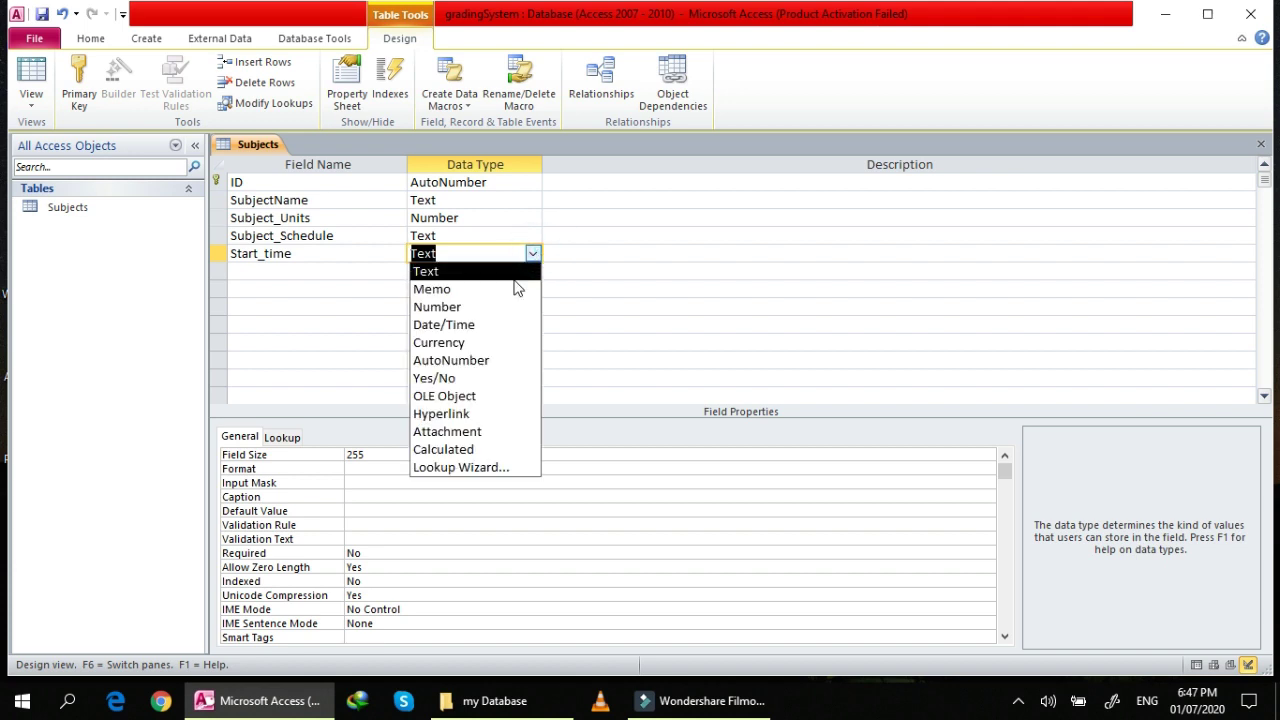
left_click(495, 322)
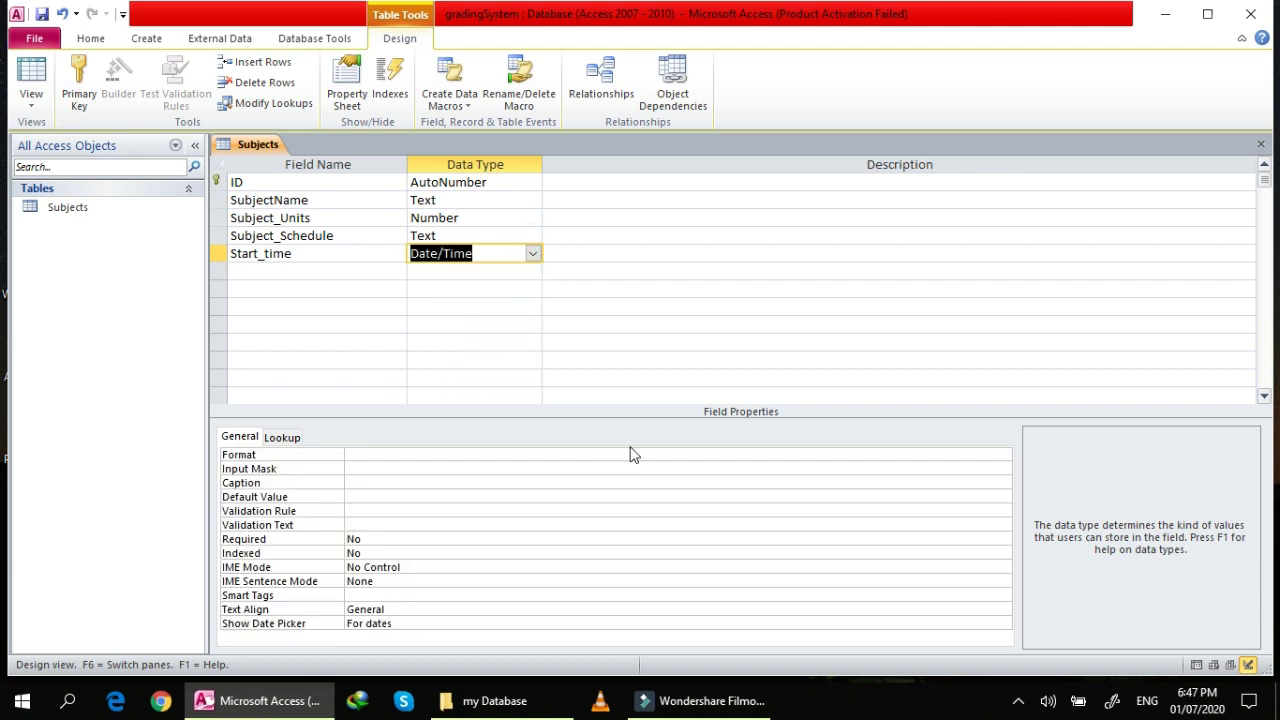
left_click(635, 457)
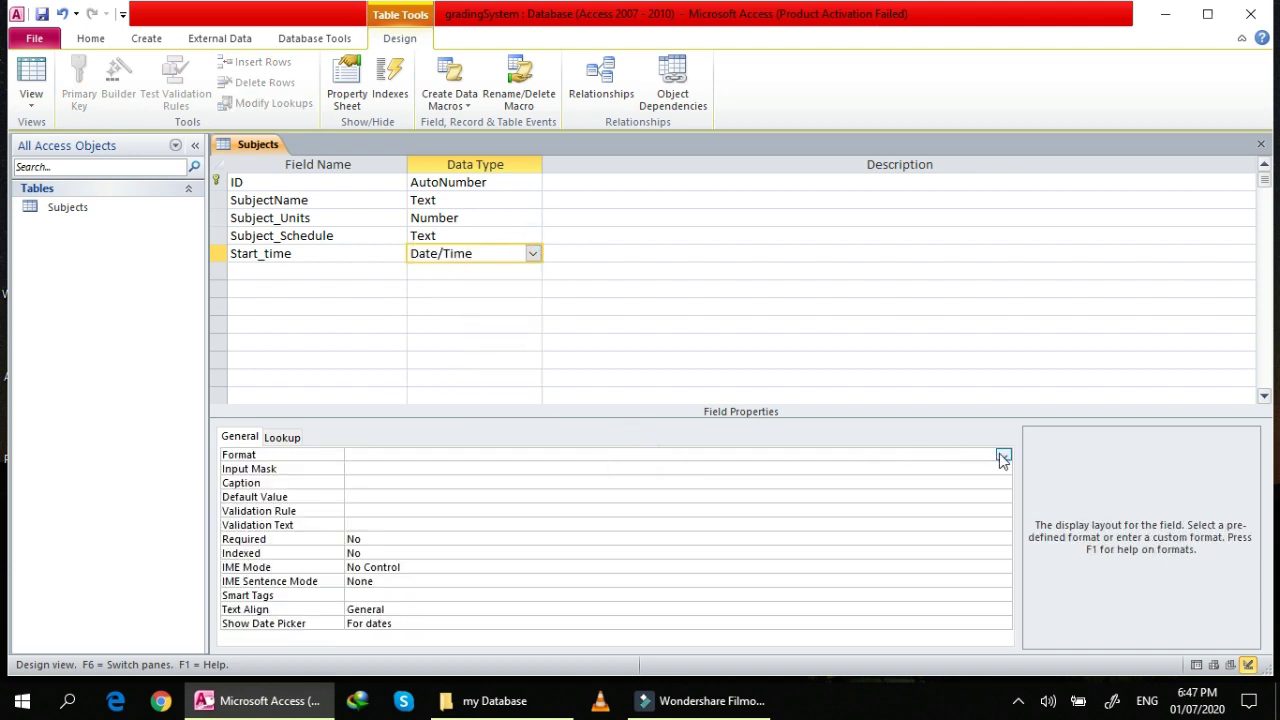
left_click(1003, 455)
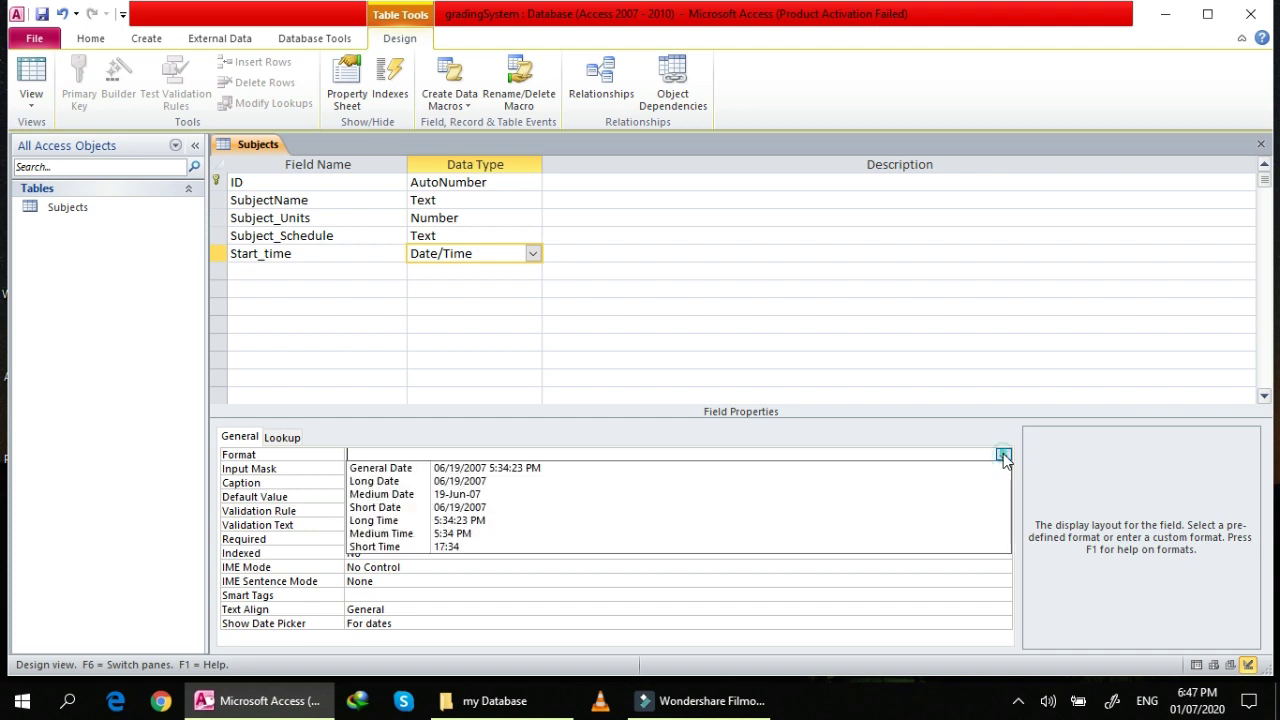
left_click(546, 535)
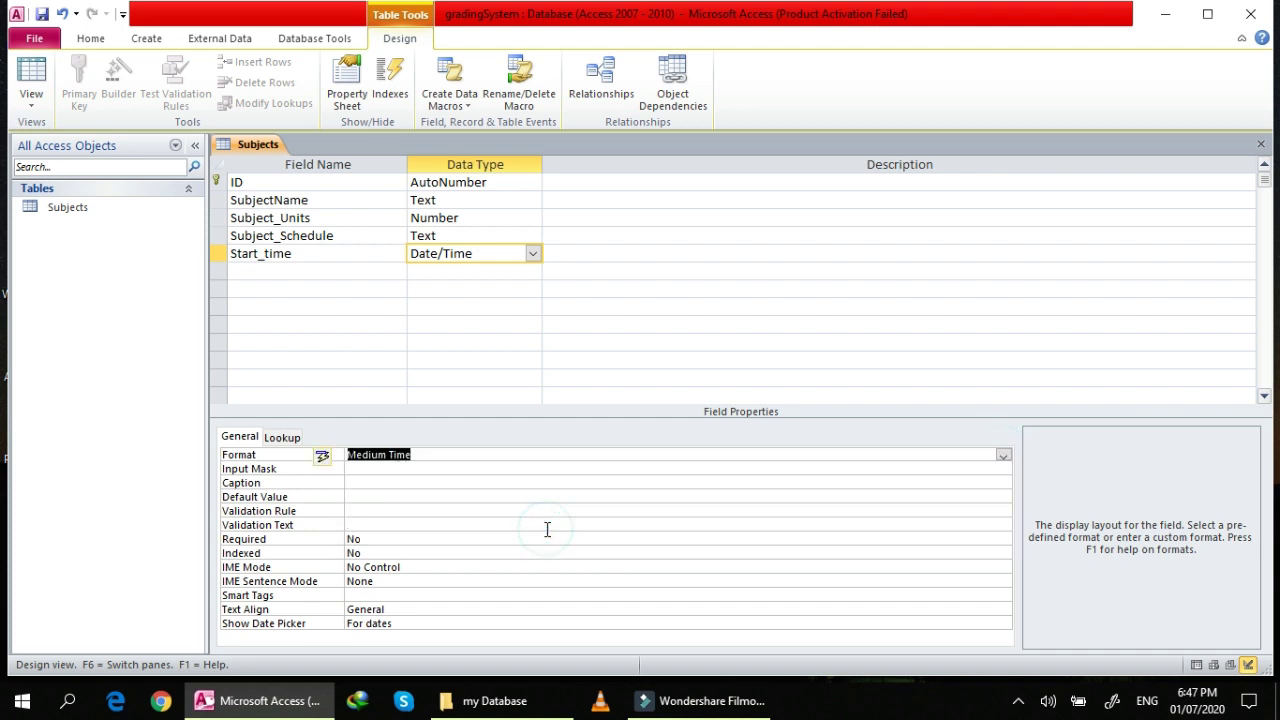
- Add an End_time field below Start_time with data type Date/Time and the Medium Time format
left_click(331, 270)
type("End")
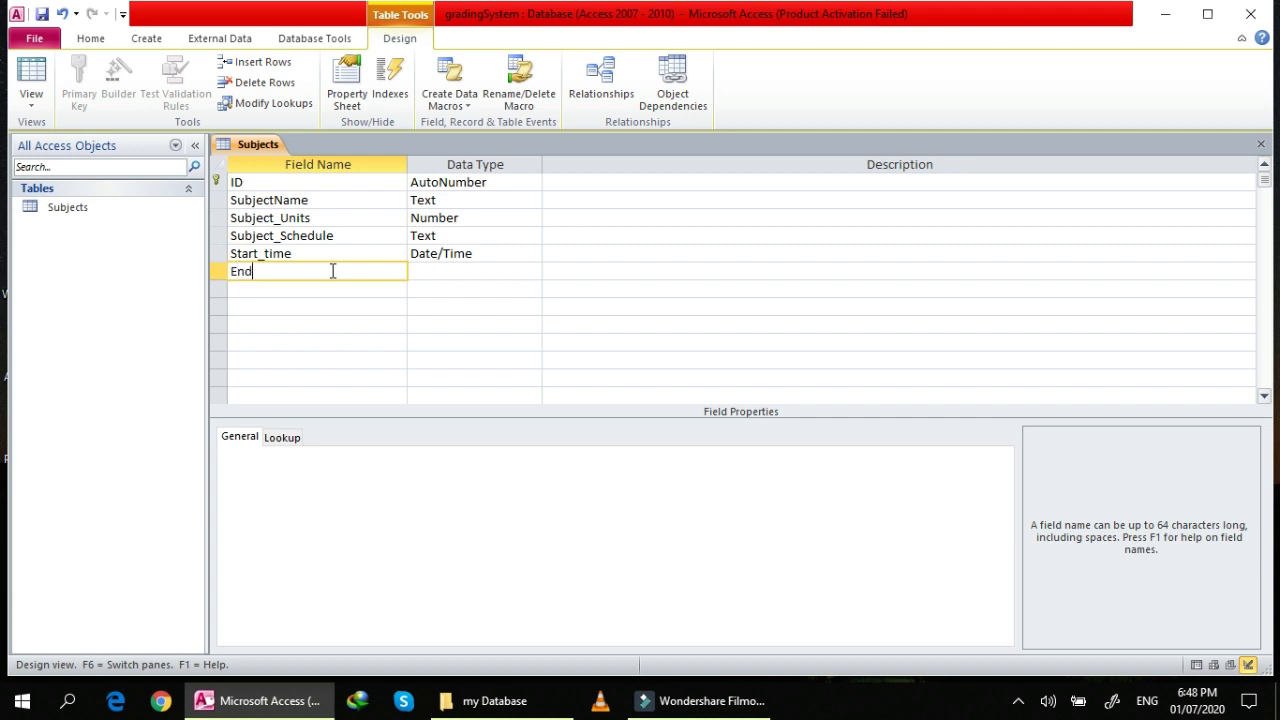
type("_time")
key("Tab")
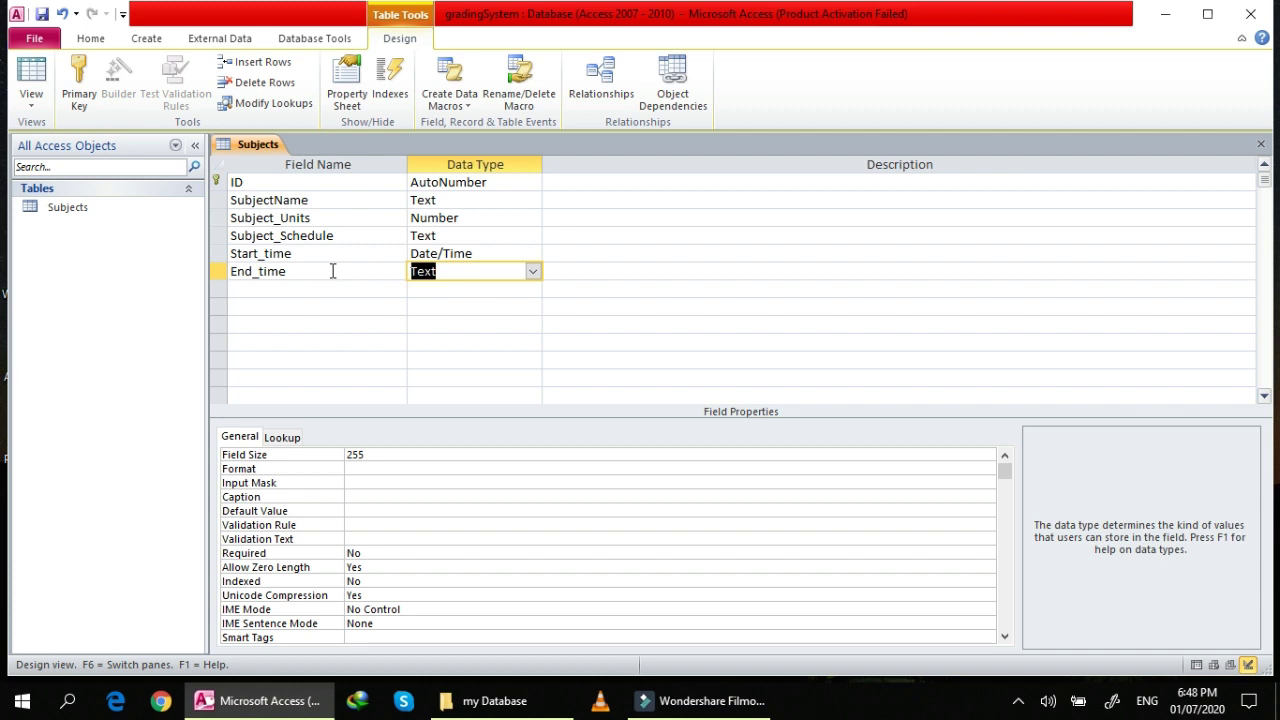
type("date/Tim")
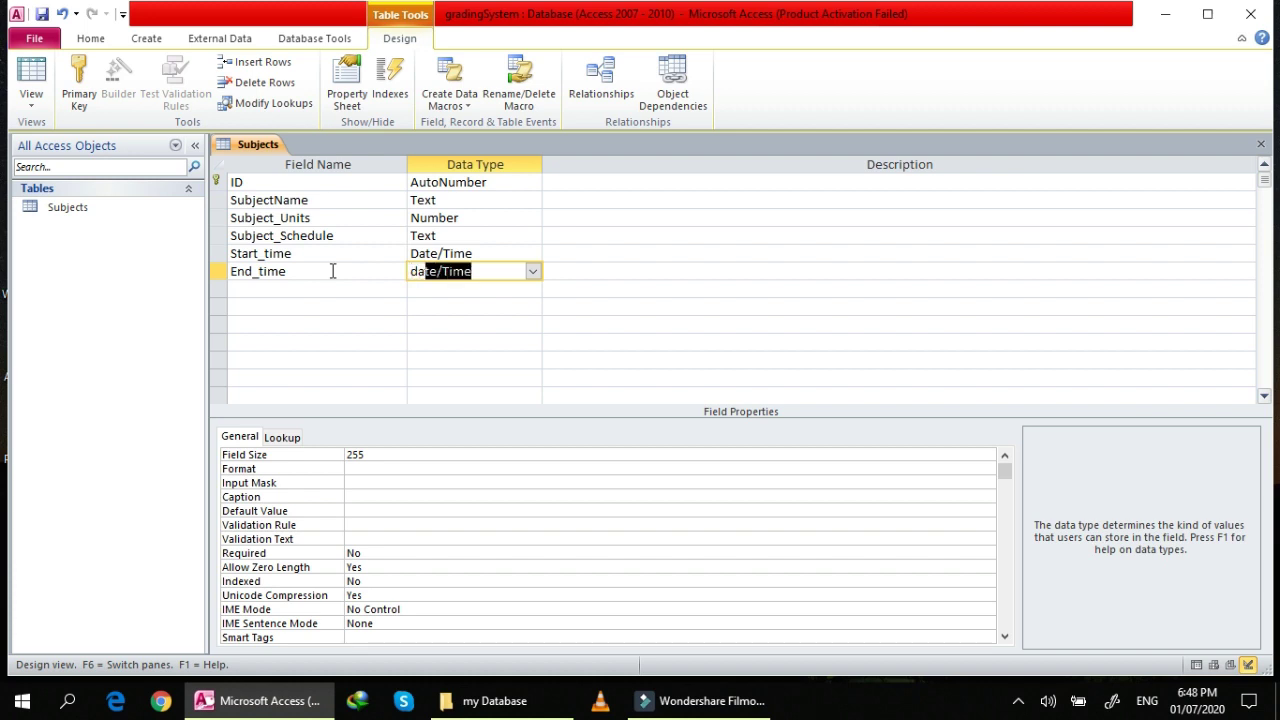
key("Tab")
left_click(506, 272)
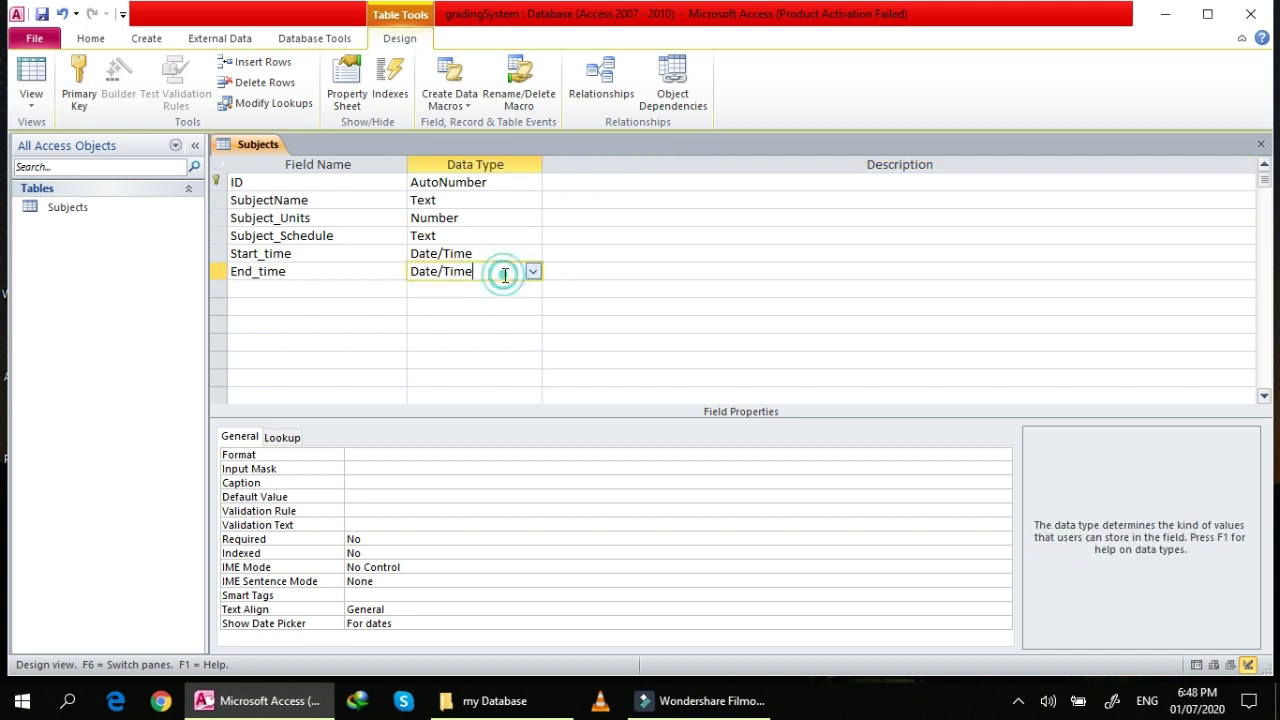
left_click(407, 458)
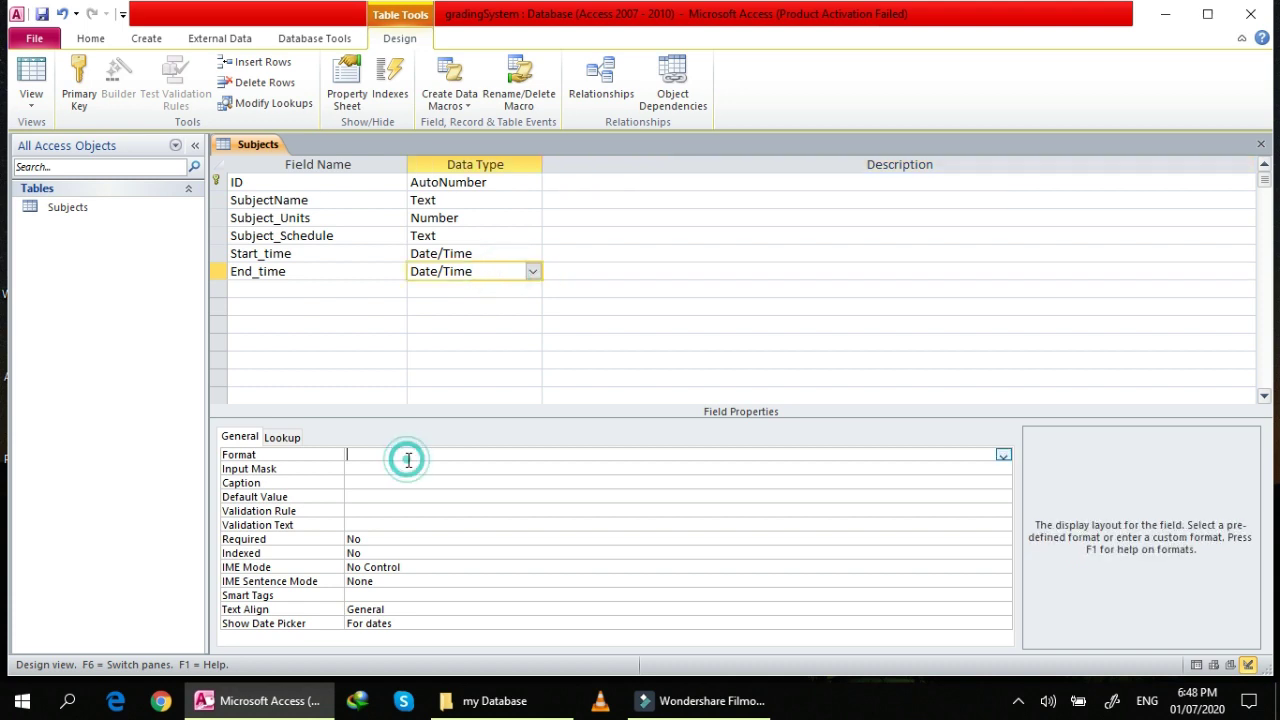
left_click(1003, 456)
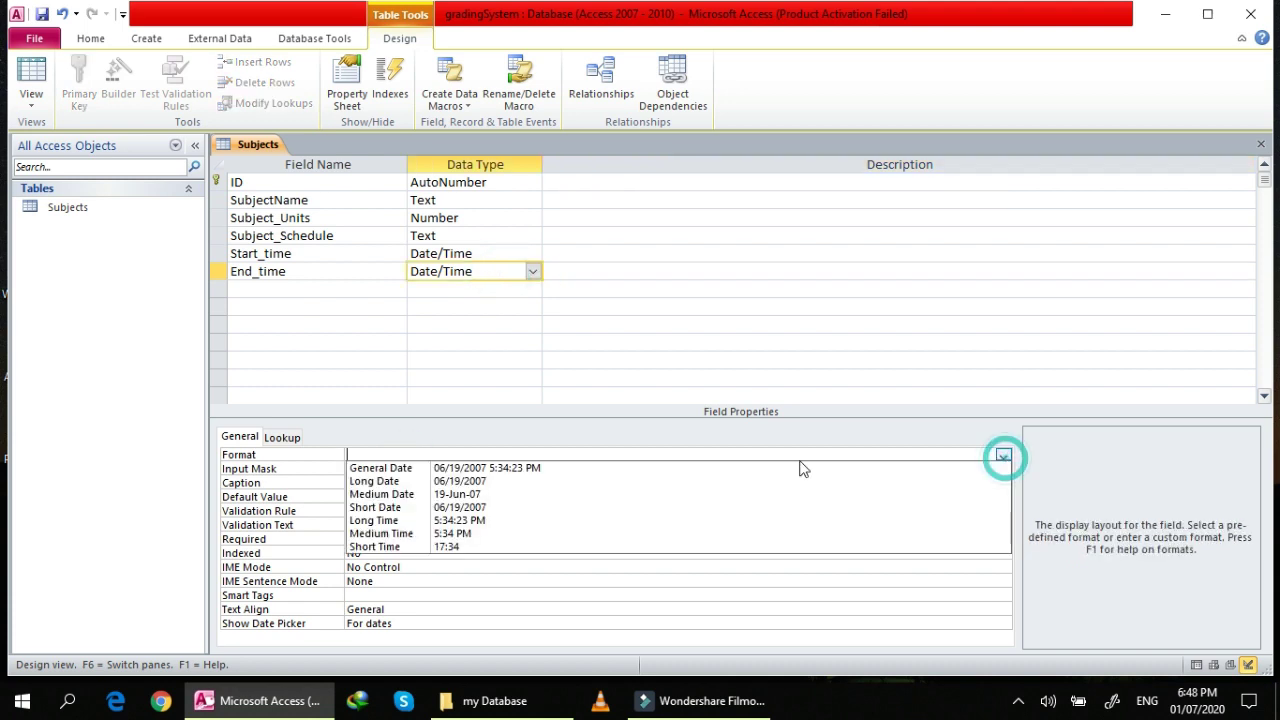
left_click(500, 536)
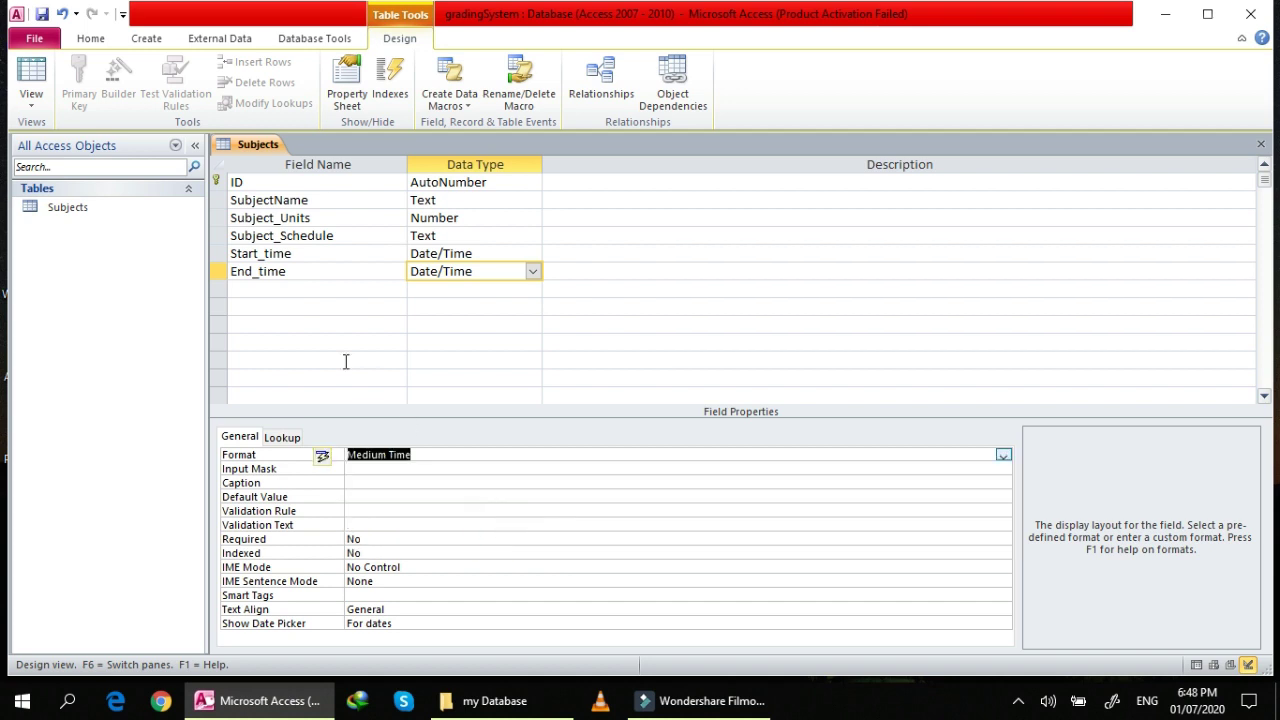
- Add a Teacher_Name field below End_time with data type Text and a field size of 150
left_click(290, 290)
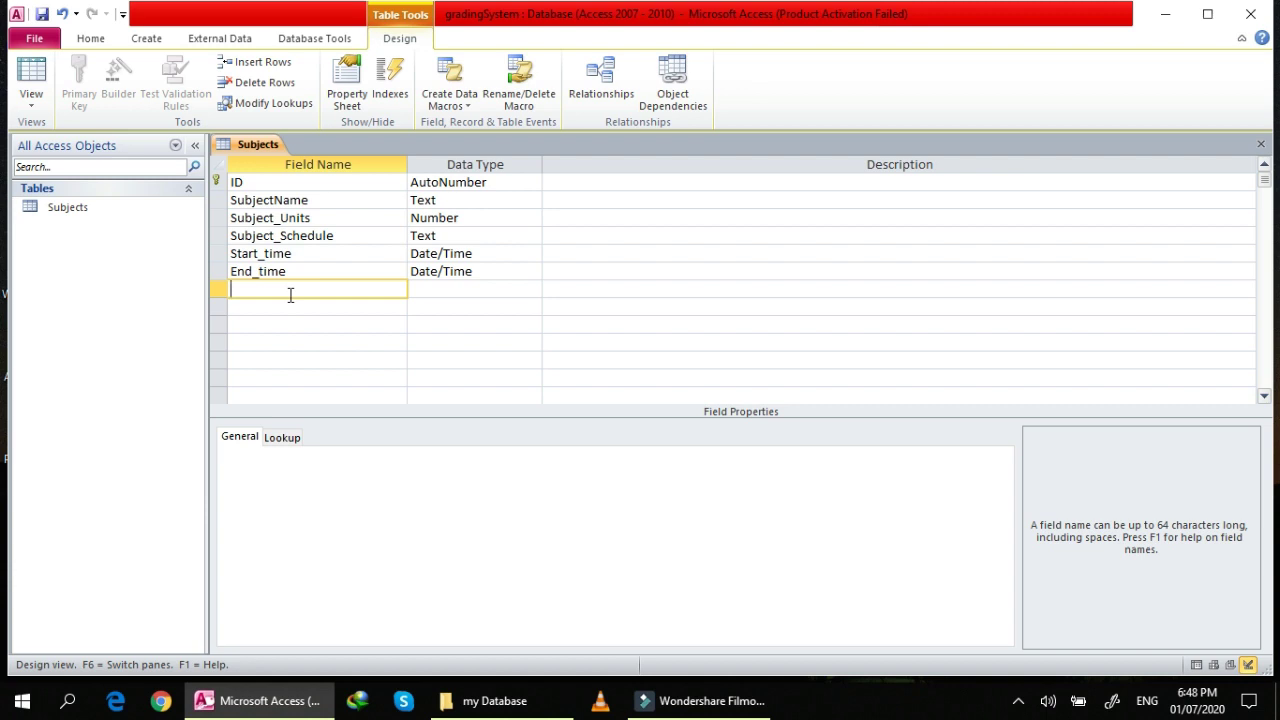
type("Teacher_Name")
key("Tab")
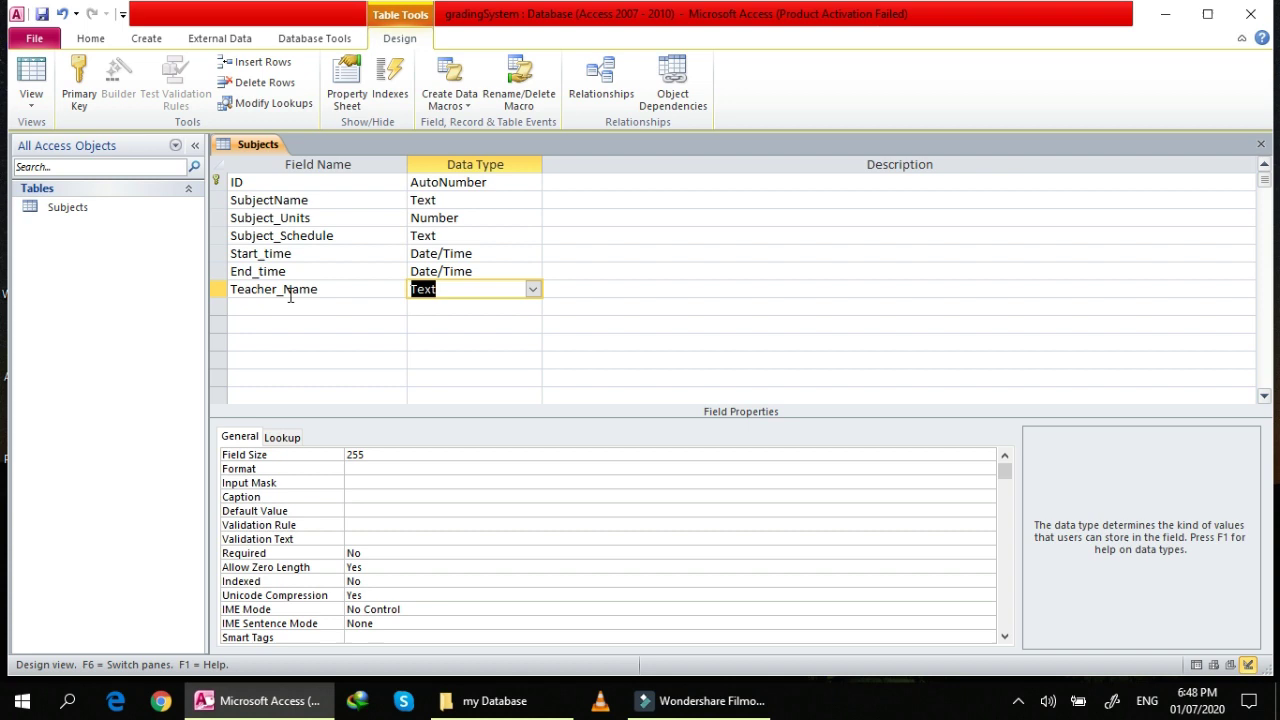
left_click(378, 469)
double_click(390, 452)
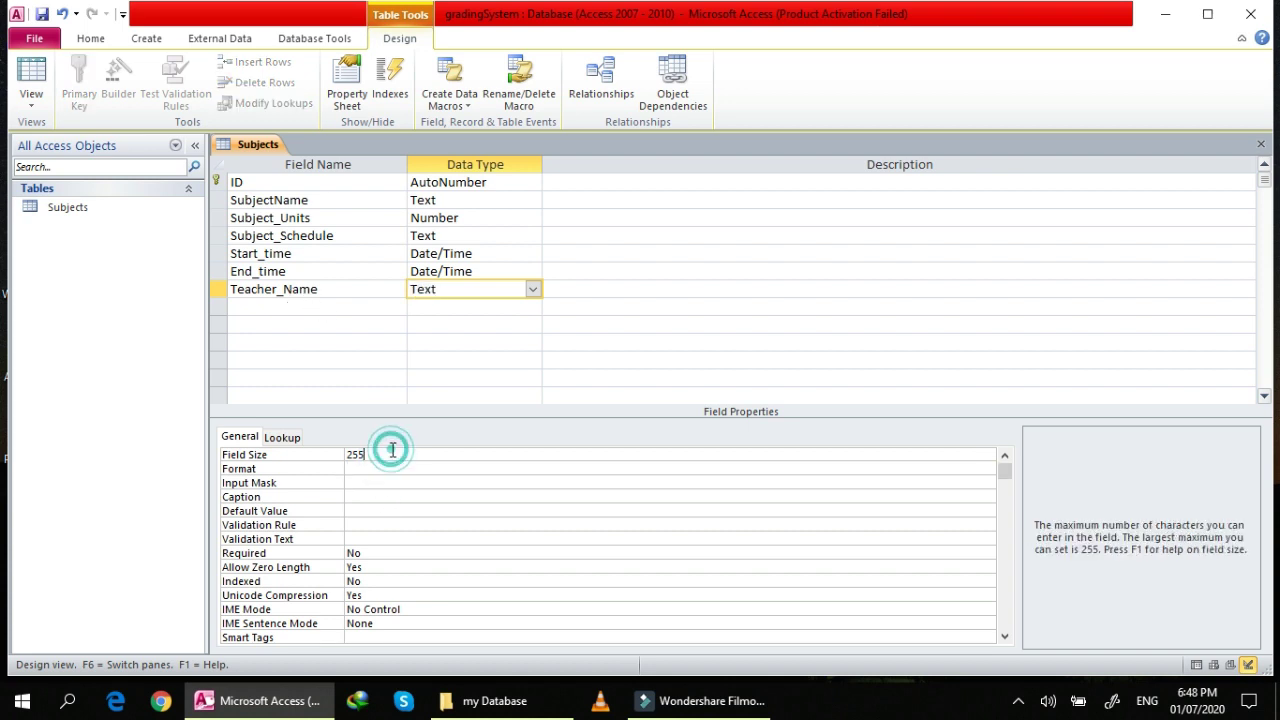
type("100")
key("BackSpace")
key("BackSpace")
type("50")
left_click(270, 305)
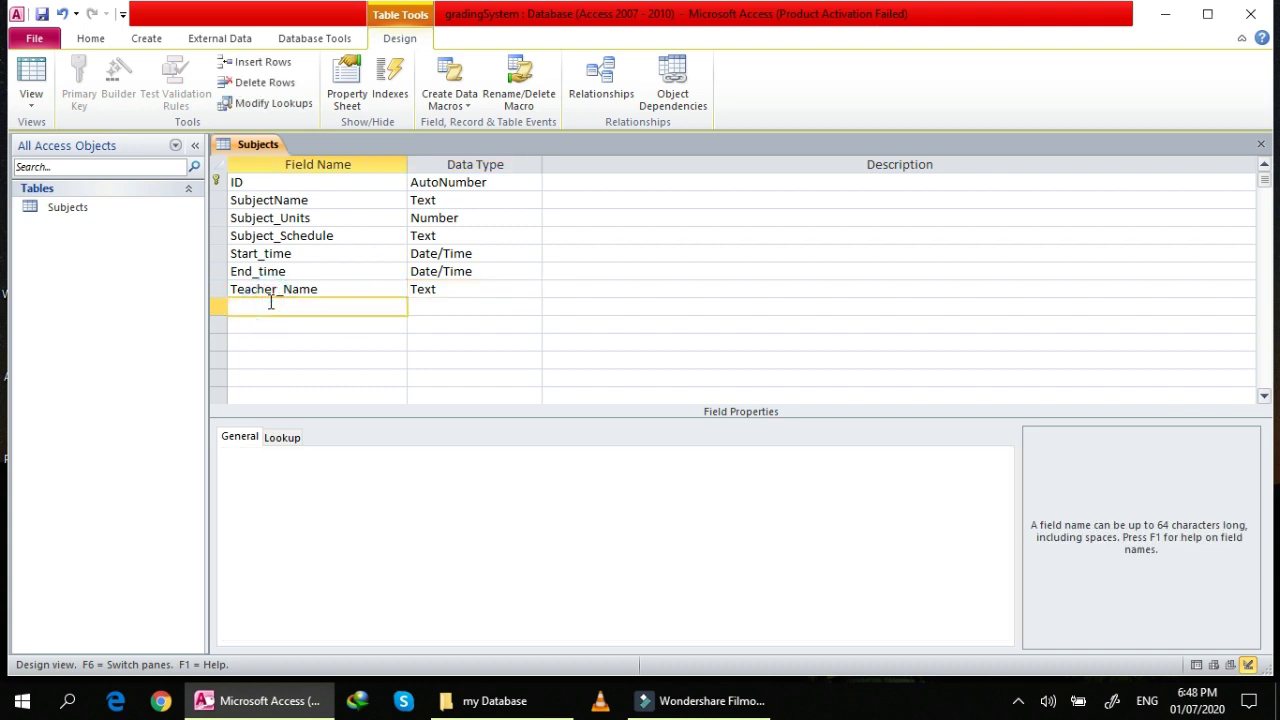
- Save the Subjects table design and switch the table to Datasheet View
left_click(335, 200)
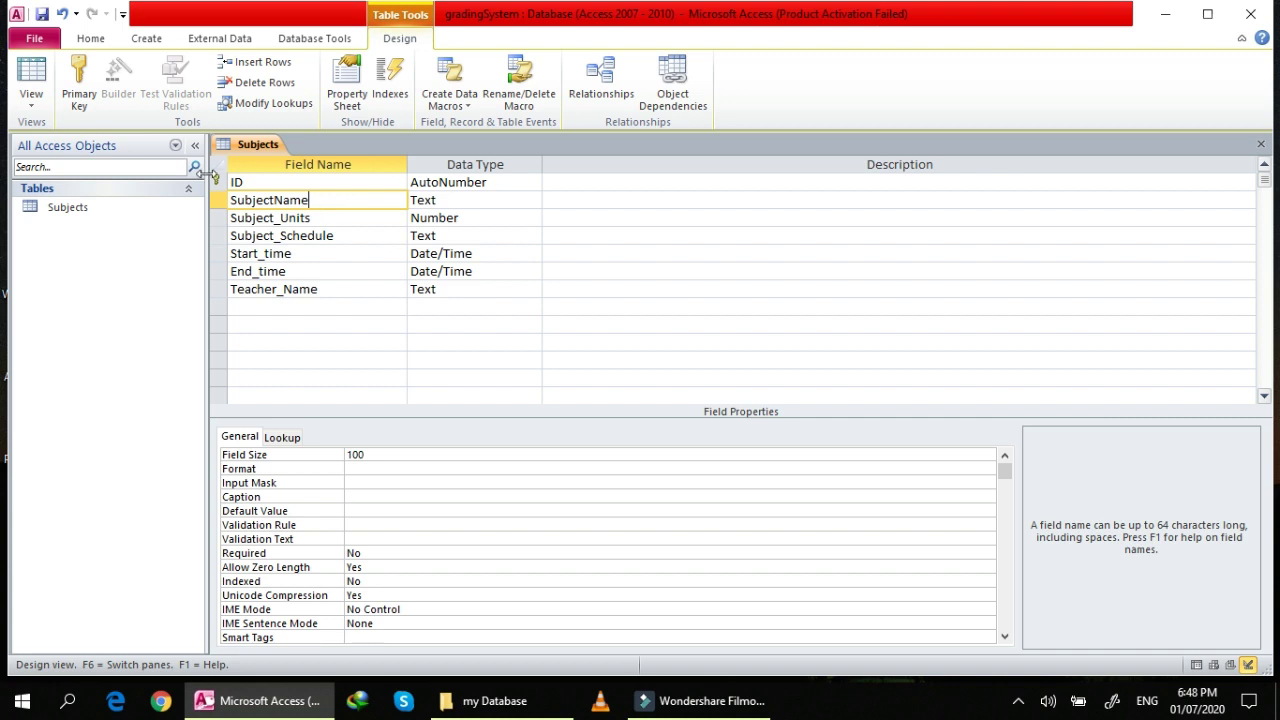
left_click(44, 16)
right_click(241, 147)
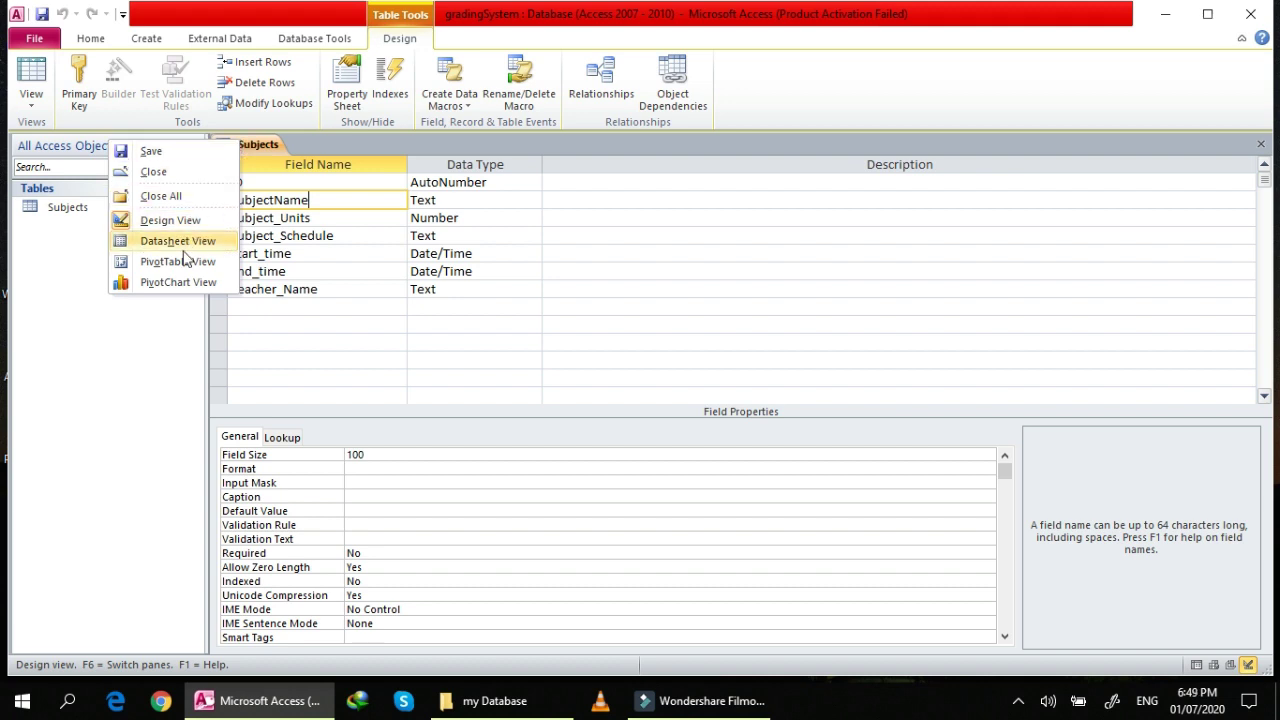
left_click(265, 148)
right_click(265, 148)
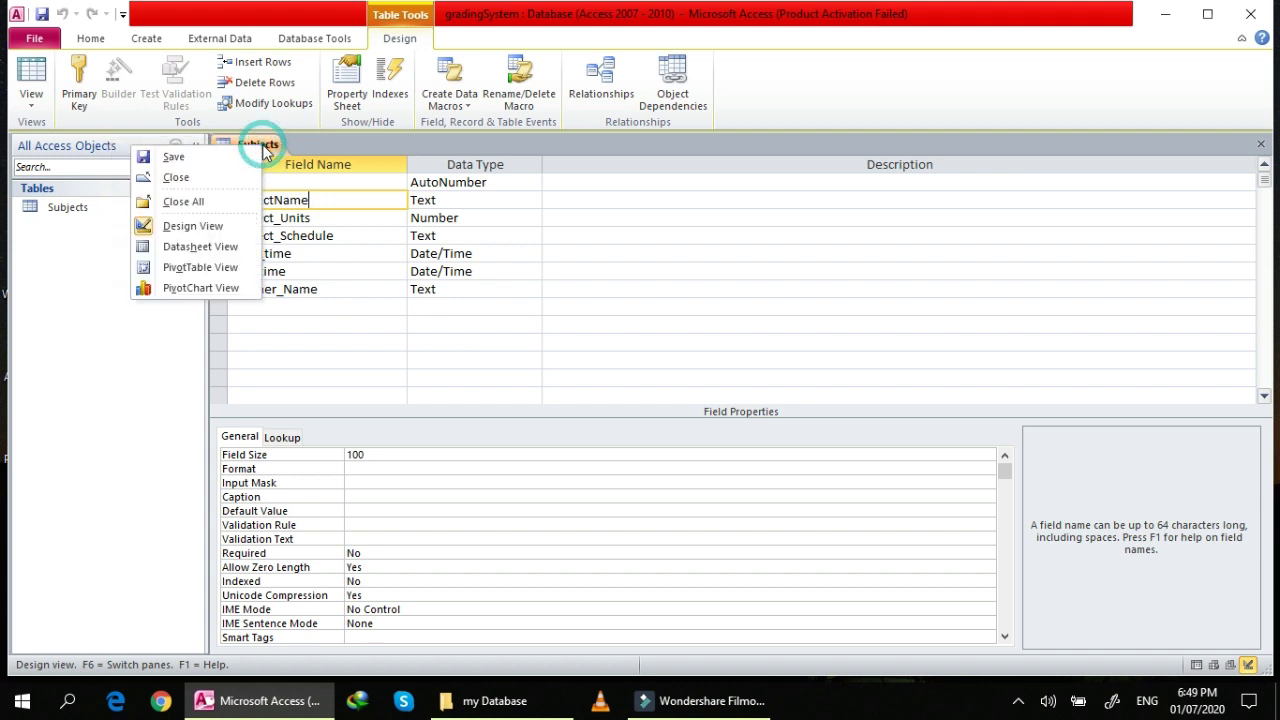
left_click(221, 249)
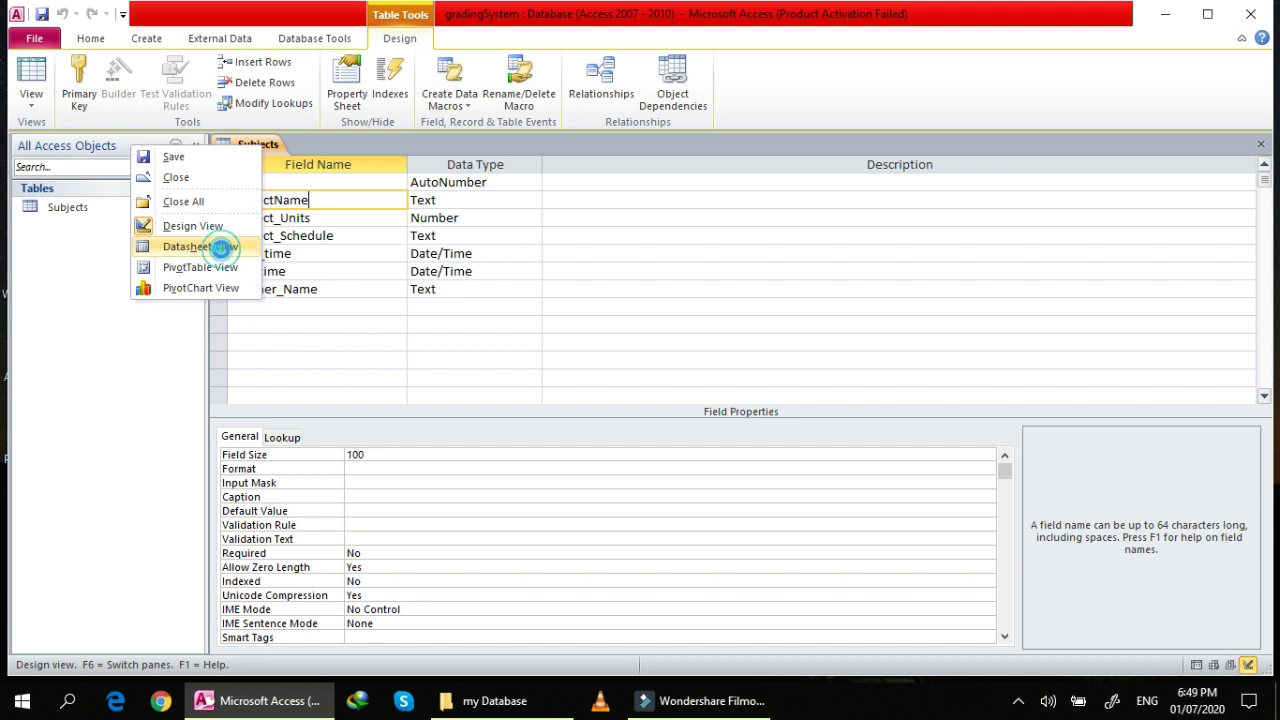
- Start the first Subjects record with subject name FILIPINO and 3 subject units
left_click(373, 189)
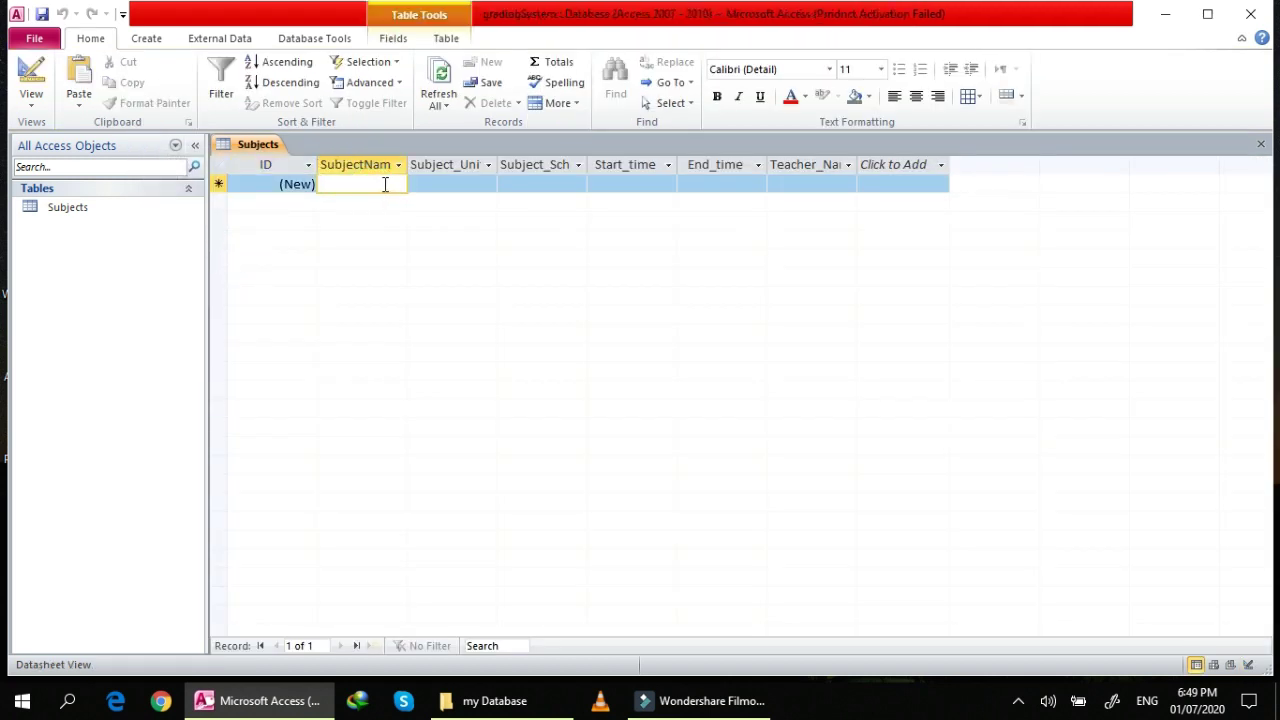
type("f")
key("BackSpace")
key("Caps_Lock")
type("FILIPINO")
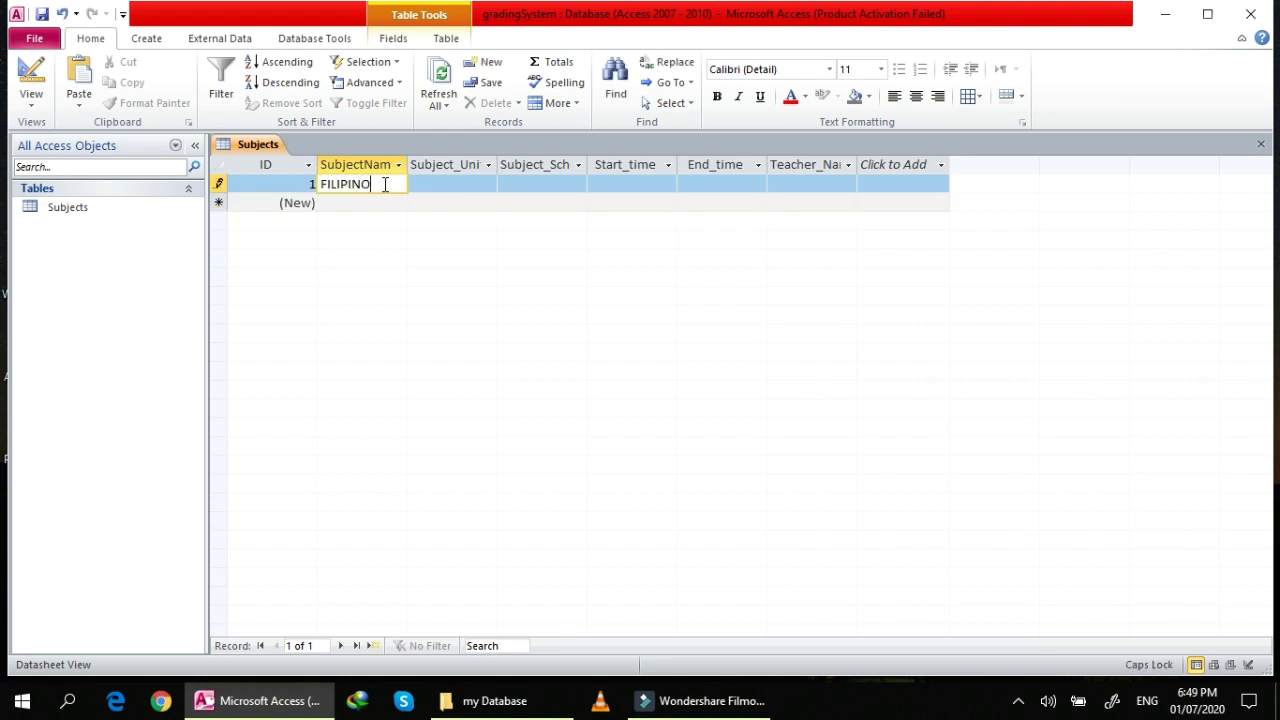
key("Tab")
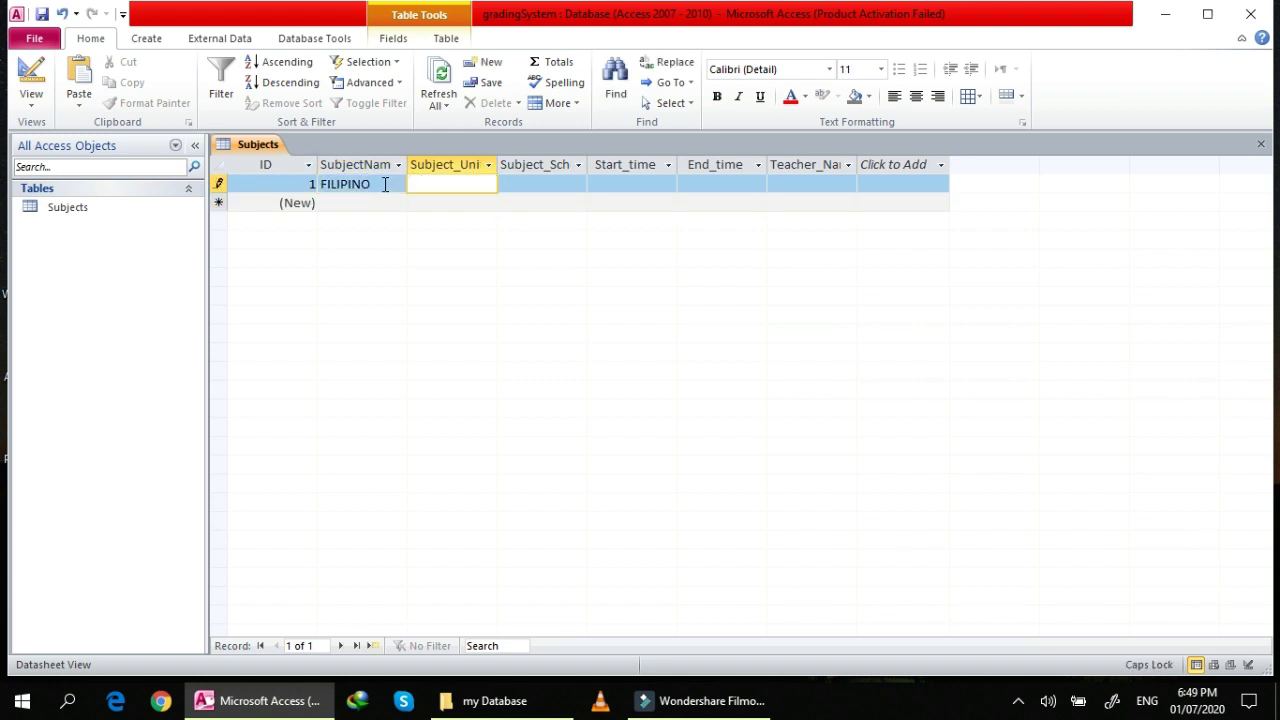
key("Tab")
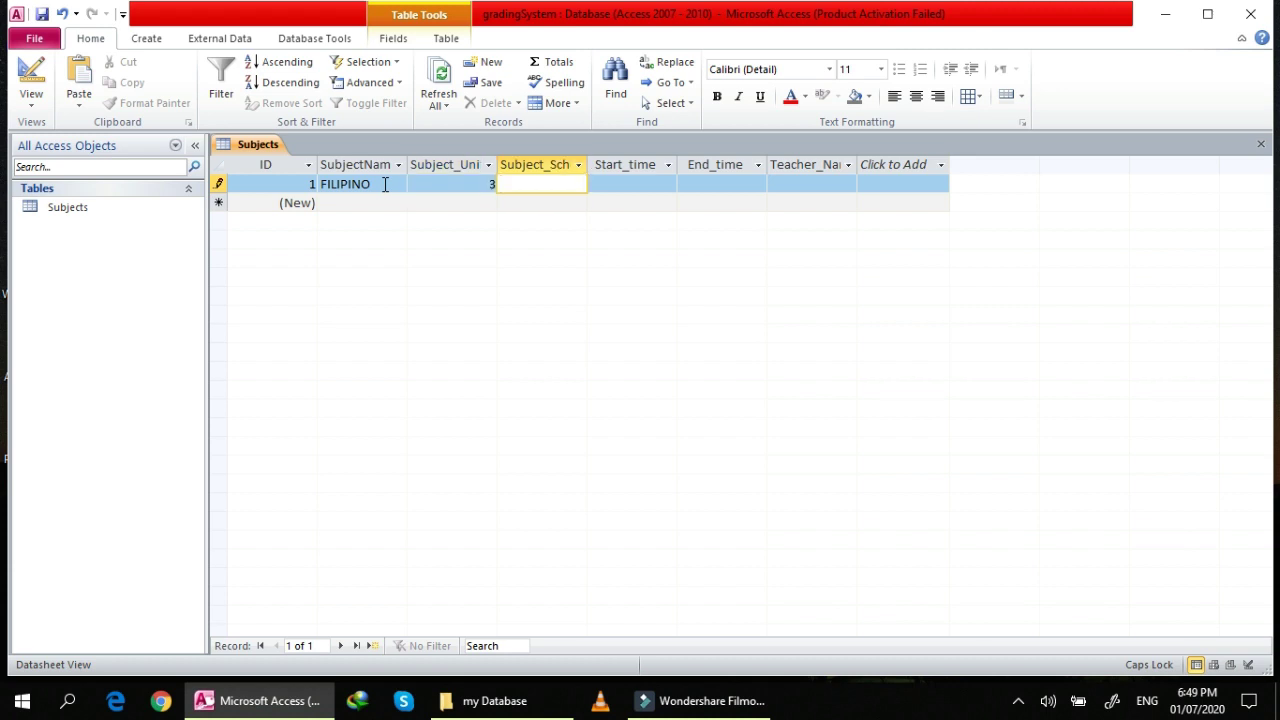
- Enter MWF as the FILIPINO record's subject schedule and 08:00aM as its start time
type("MWTH")
key("BackSpace")
key("BackSpace")
key("BackSpace")
type("WF")
key("Tab")
type("08:00aM")
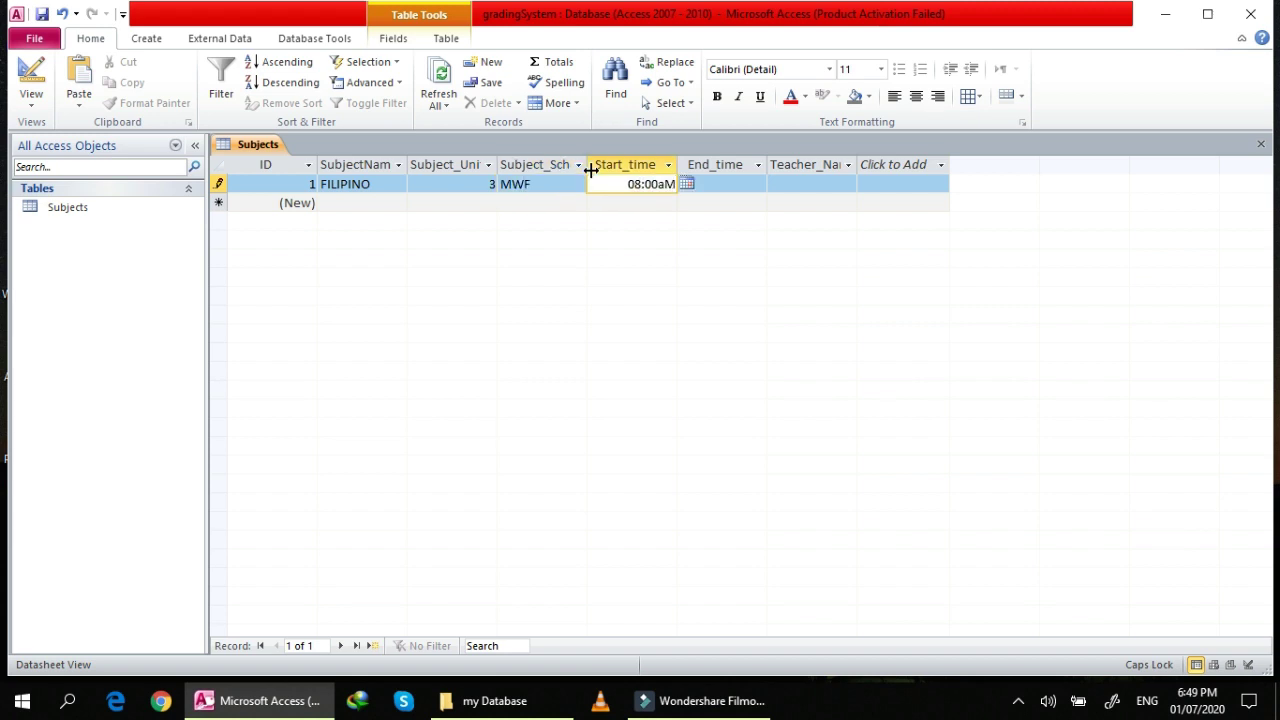
- Set the FILIPINO record's end time to 9:00 AM
key("Tab")
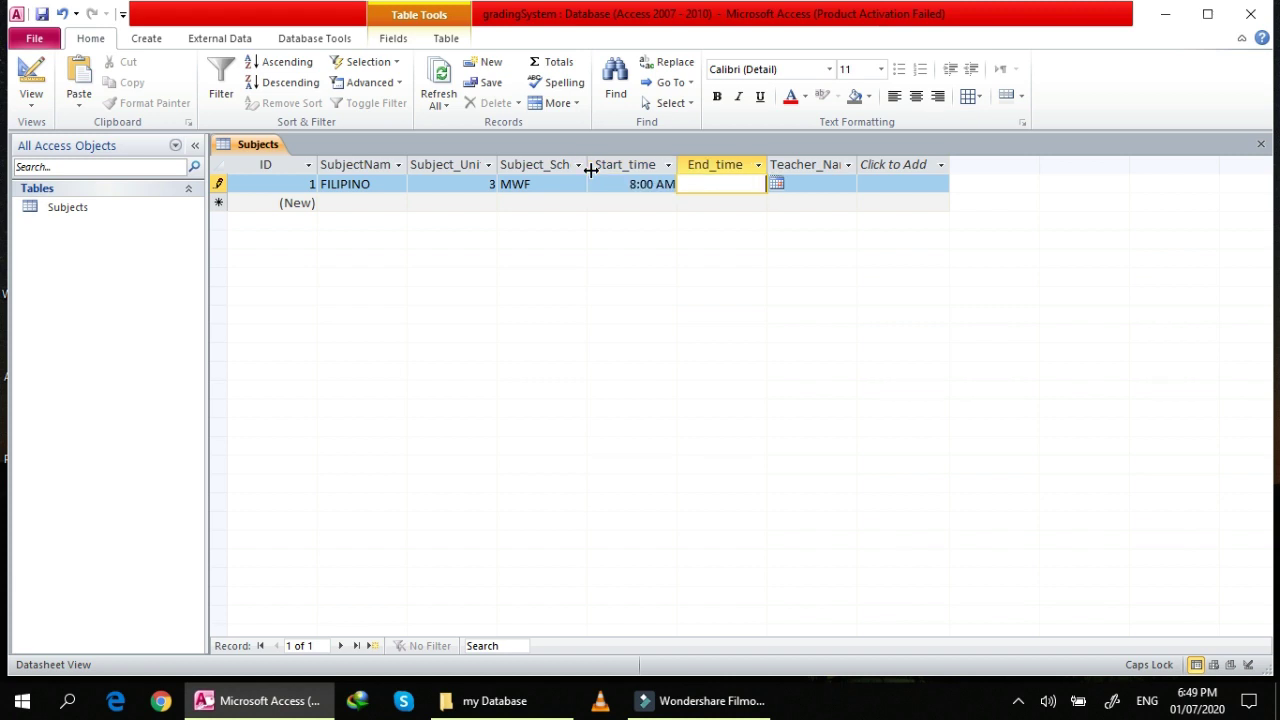
type("9:00aM")
key("Tab")
- Enter the teacher's title and surname in capitals for the FILIPINO record and complete the record
key("Caps_Lock")
type("mrs")
key("BackSpace")
key("BackSpace")
key("BackSpace")
key("Caps_Lock")
type("R")
key("BackSpace")
type("MRS. CRUZ")
key("Tab")
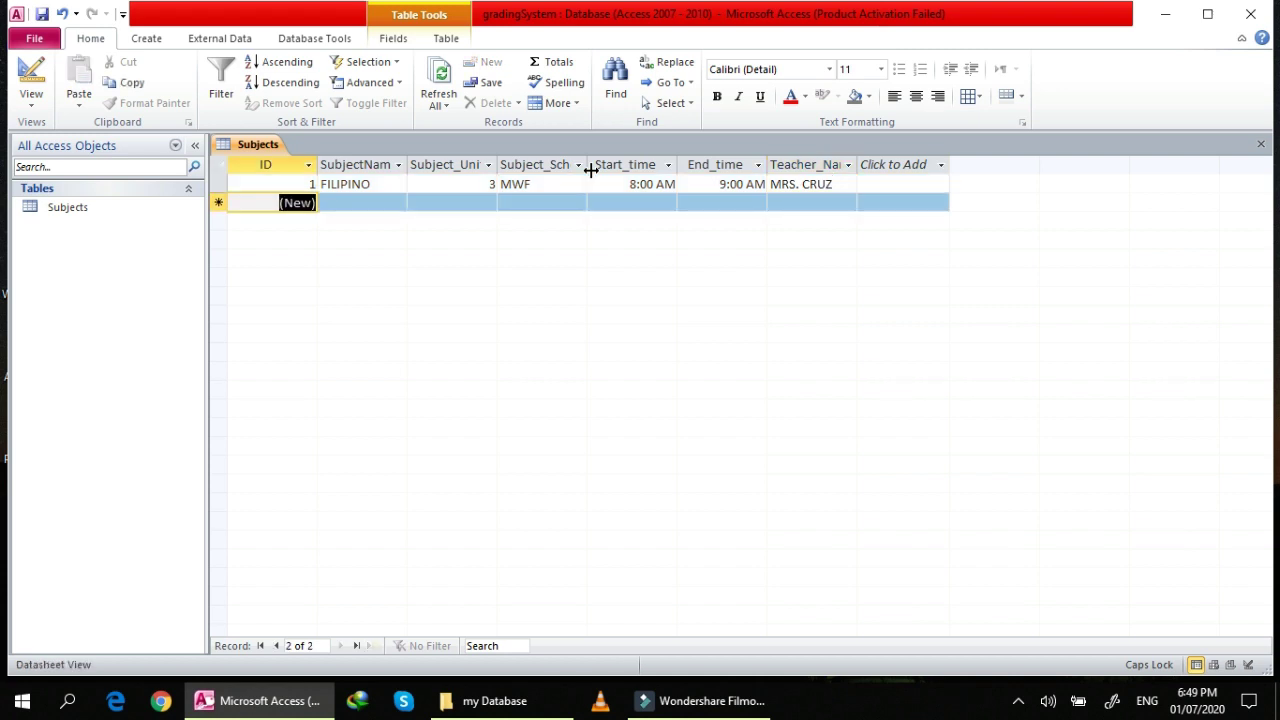
- Start a second Subjects record with subject name ENGLISH, 3 subject units and schedule TF
key("Tab")
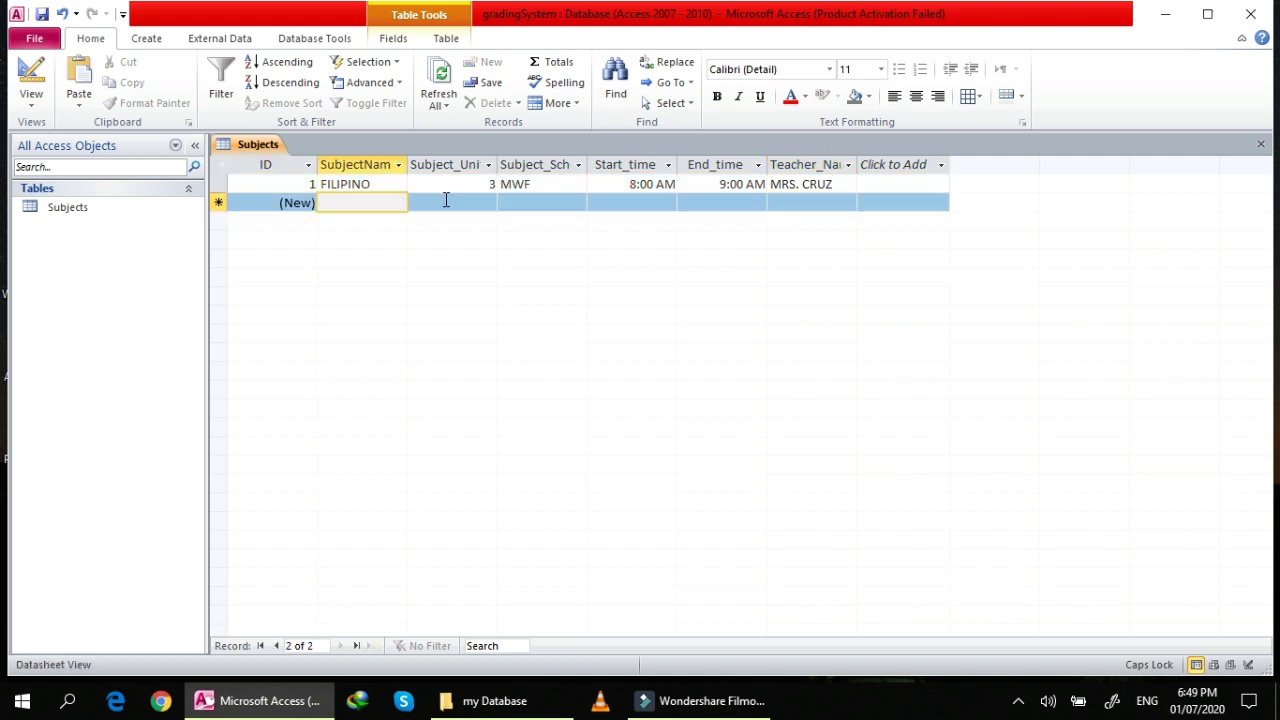
type("ENGLIS")
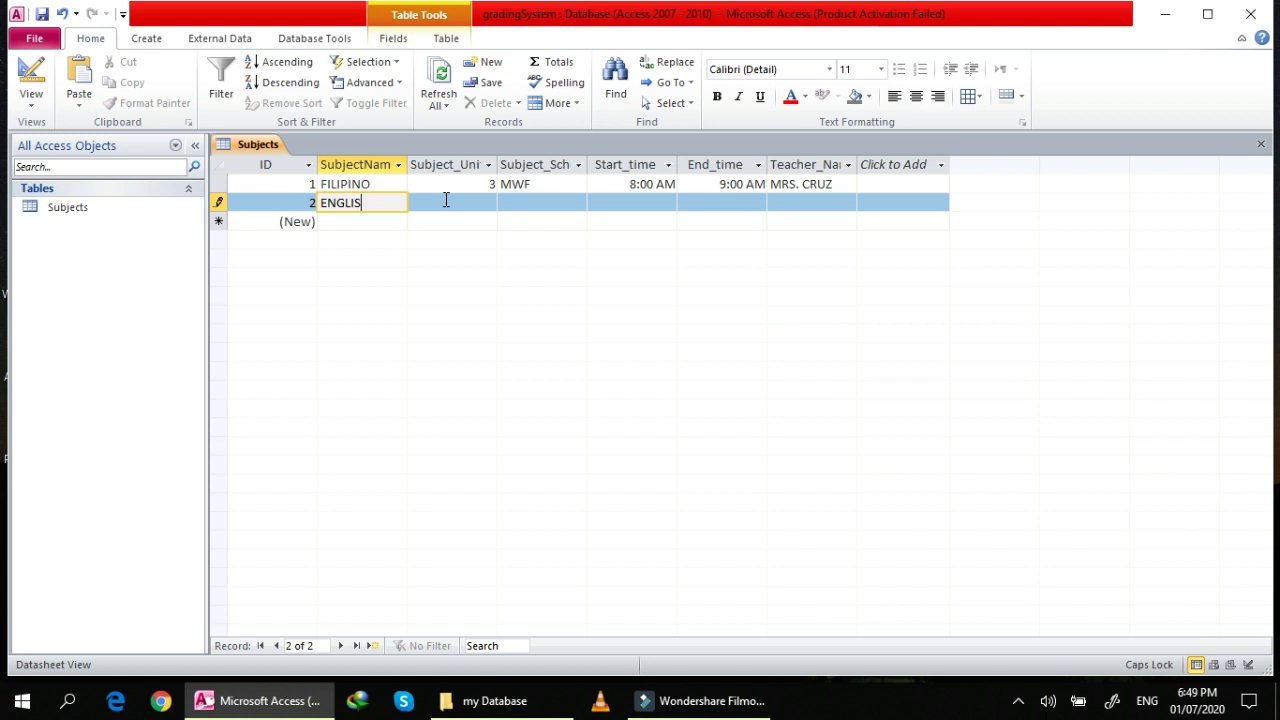
type("H")
key("Tab")
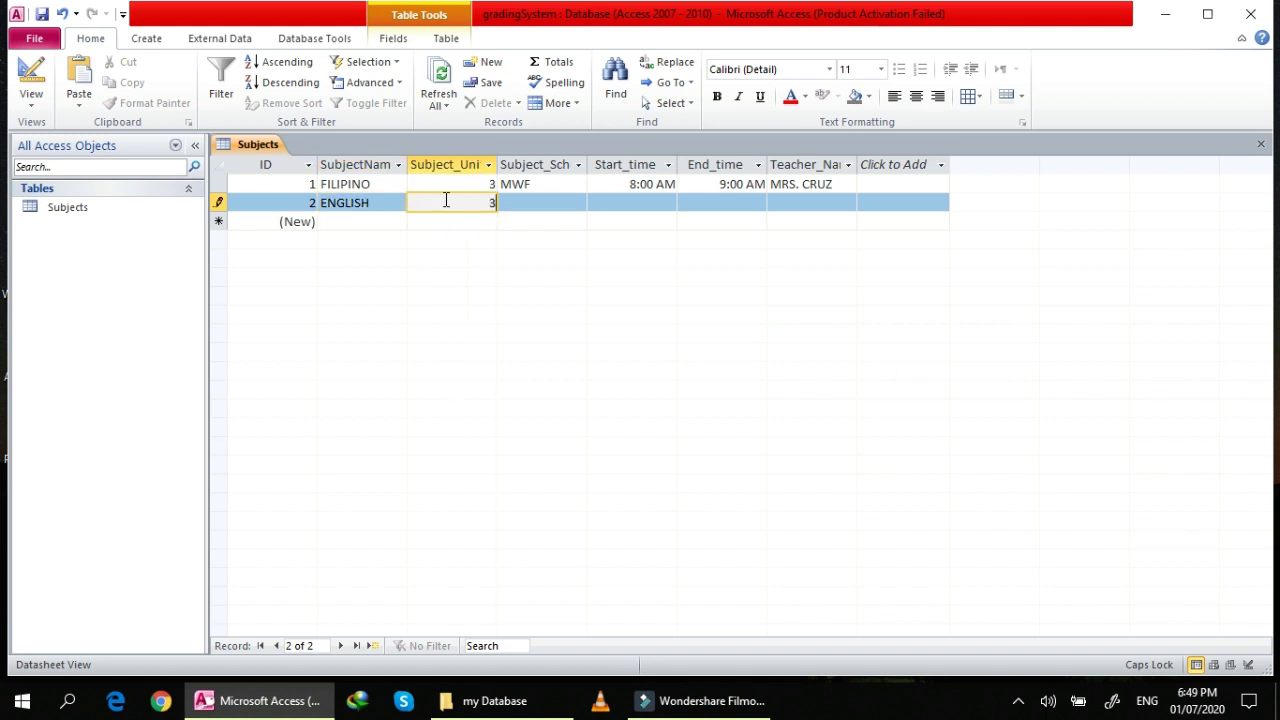
key("Tab")
type("TF")
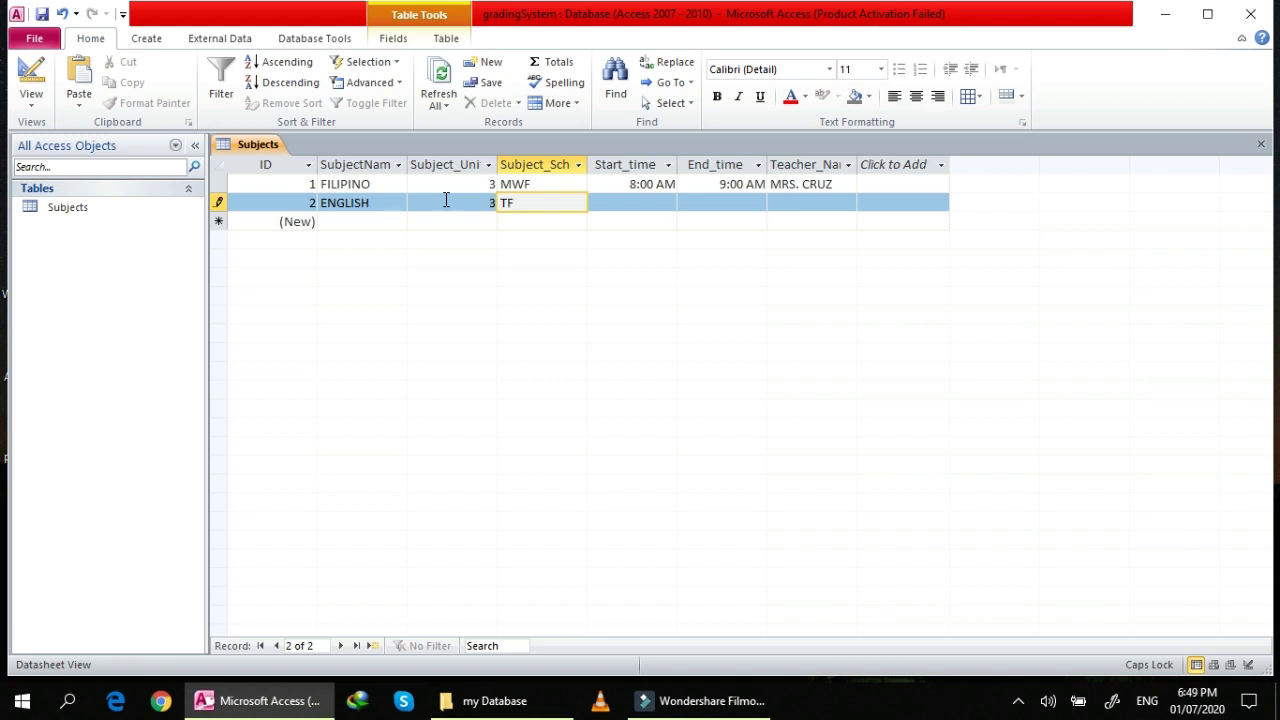
key("Tab")
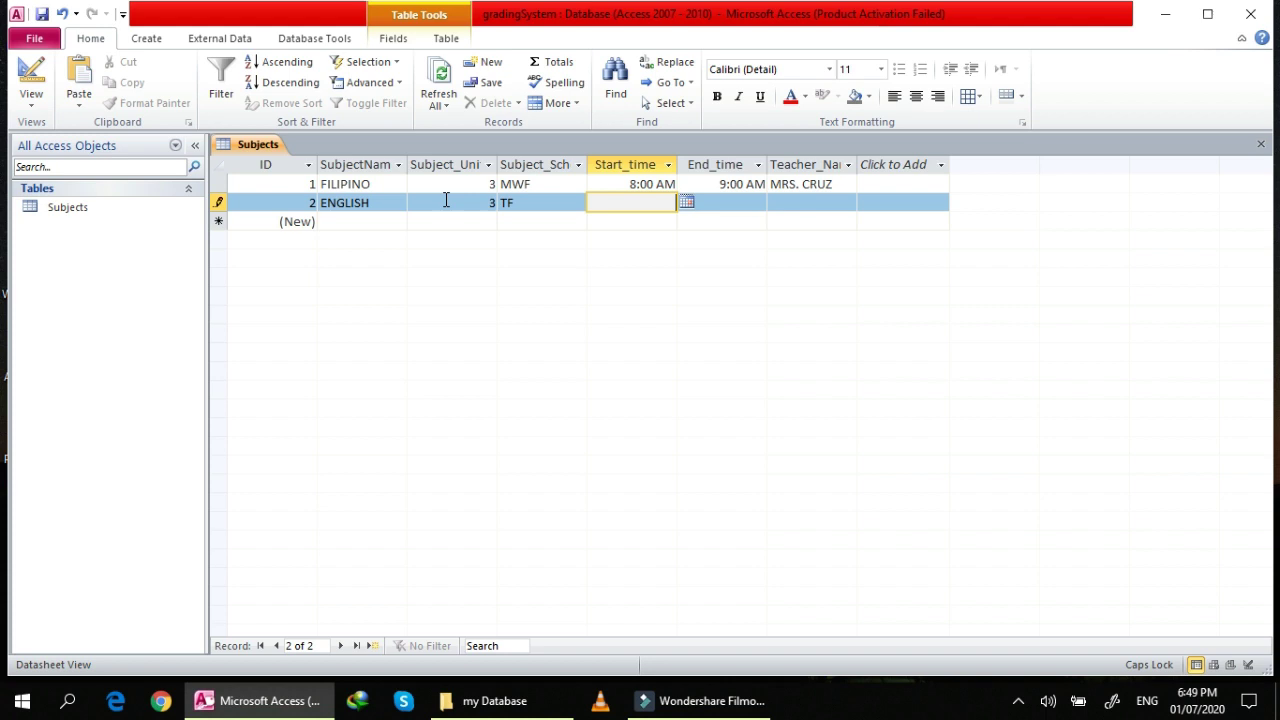
- Set the ENGLISH record's start time to 8:00 AM and its end time to 9:00 PM
type("08:00am")
key("BackSpace")
key("BackSpace")
key("Caps_Lock")
type("a")
key("Tab")
type("0")
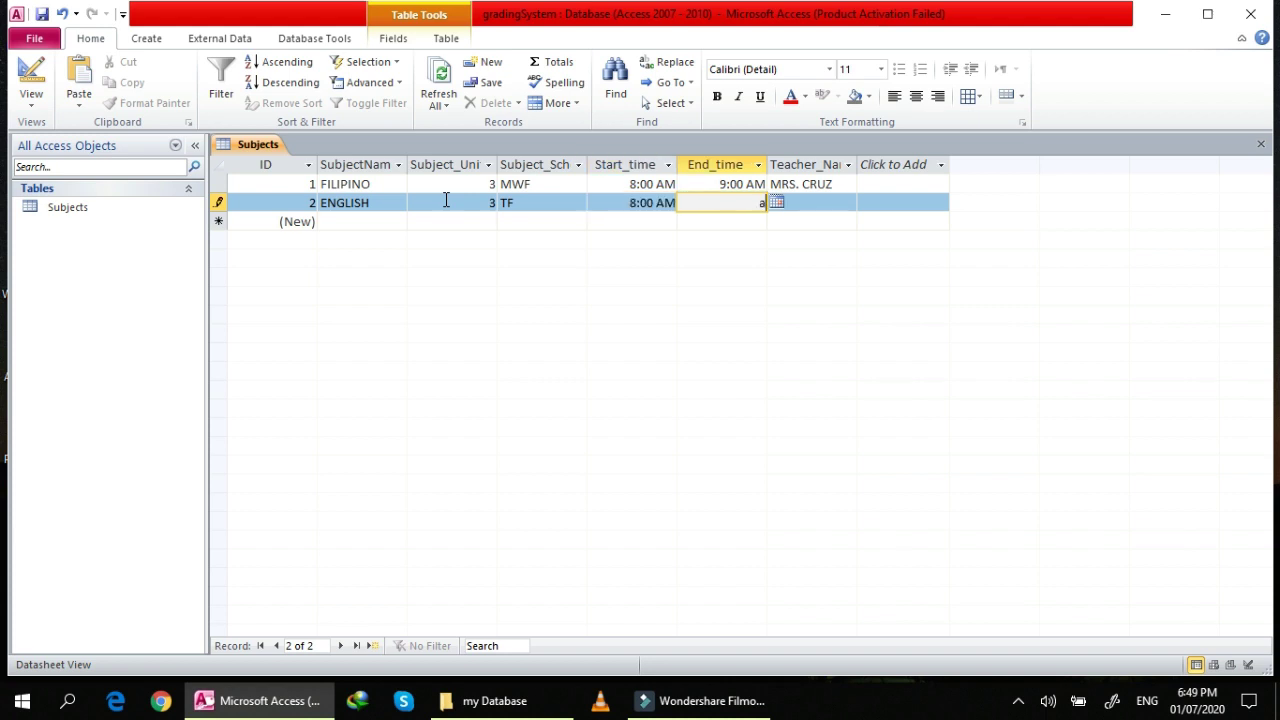
type("9:00p")
key("BackSpace")
type("pm")
key("Tab")
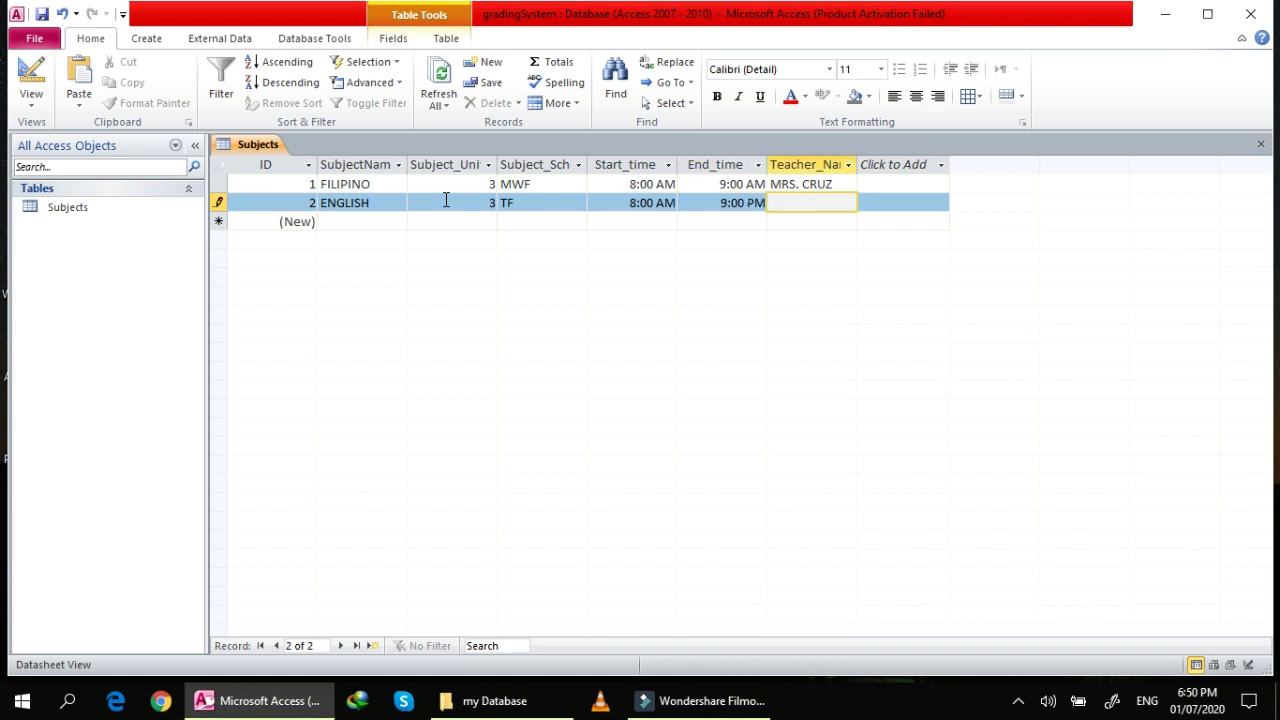
- Enter the teacher's title and surname in capitals for the ENGLISH record and complete the record
type("mr")
key("BackSpace")
key("BackSpace")
key("Caps_Lock")
type("R")
key("BackSpace")
type("MR. SMITH")
key("Tab")
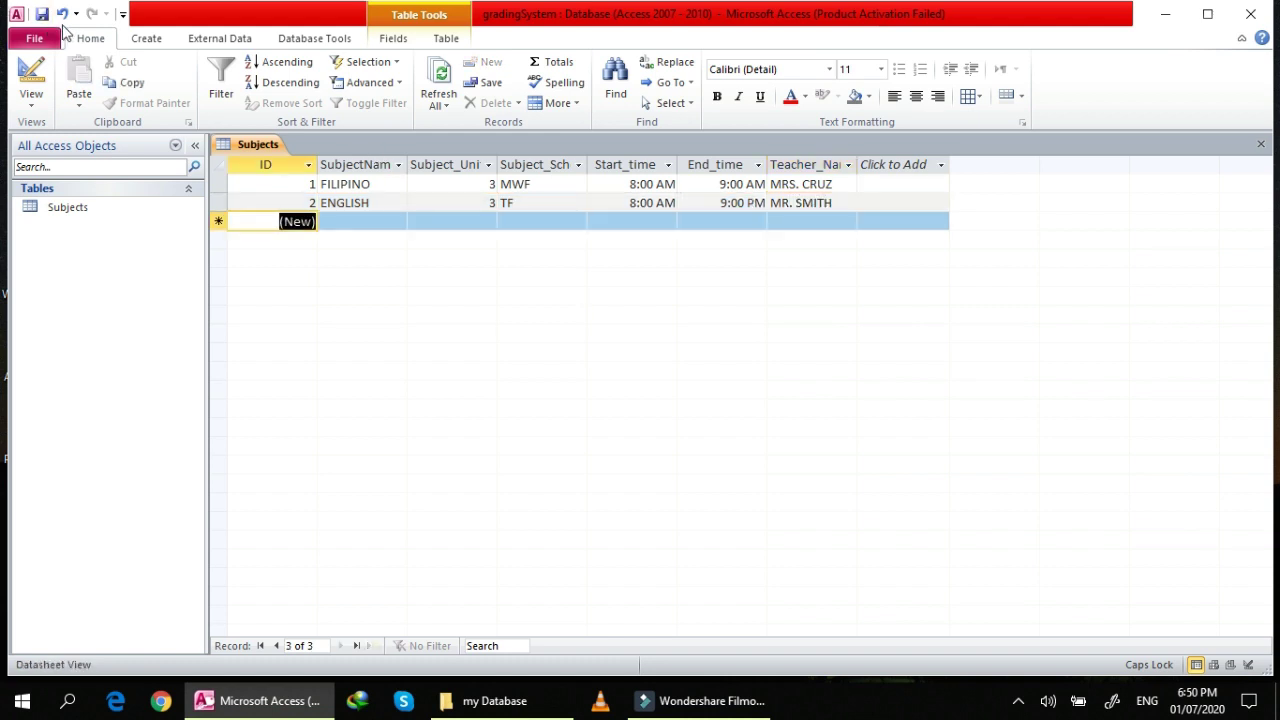
- Close the Subjects table and select it in the list of database objects
right_click(229, 150)
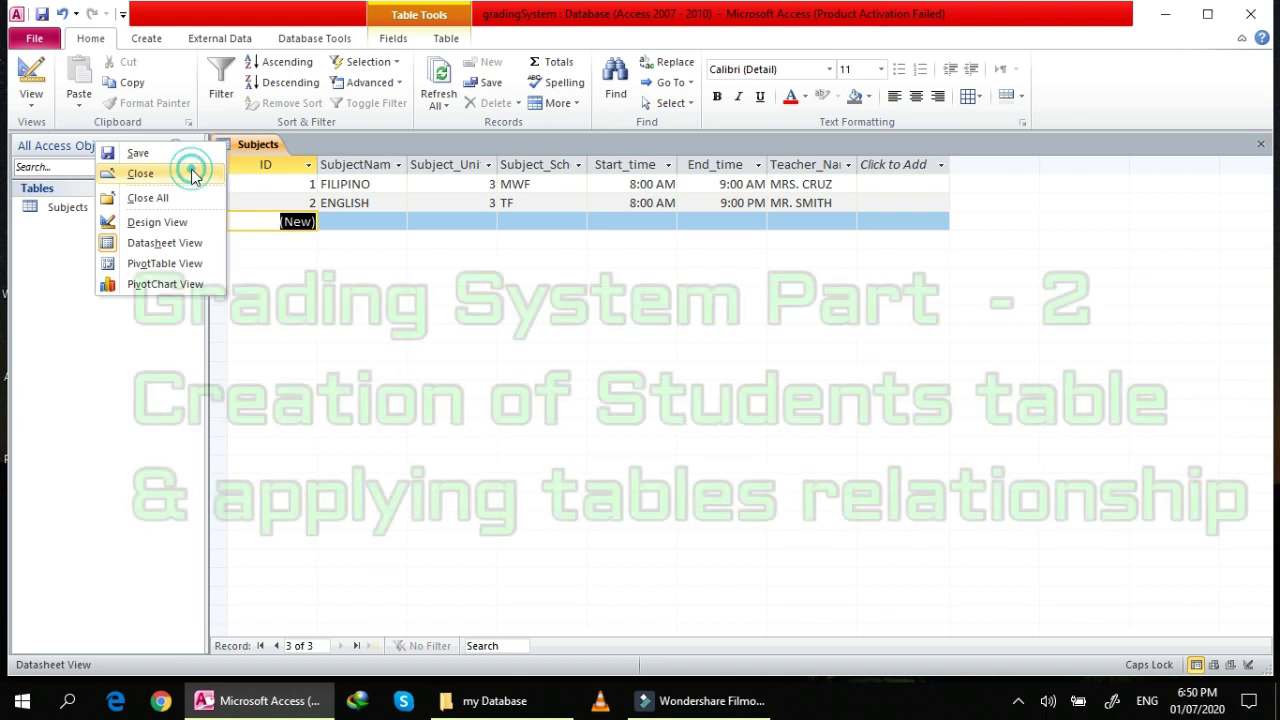
left_click(195, 176)
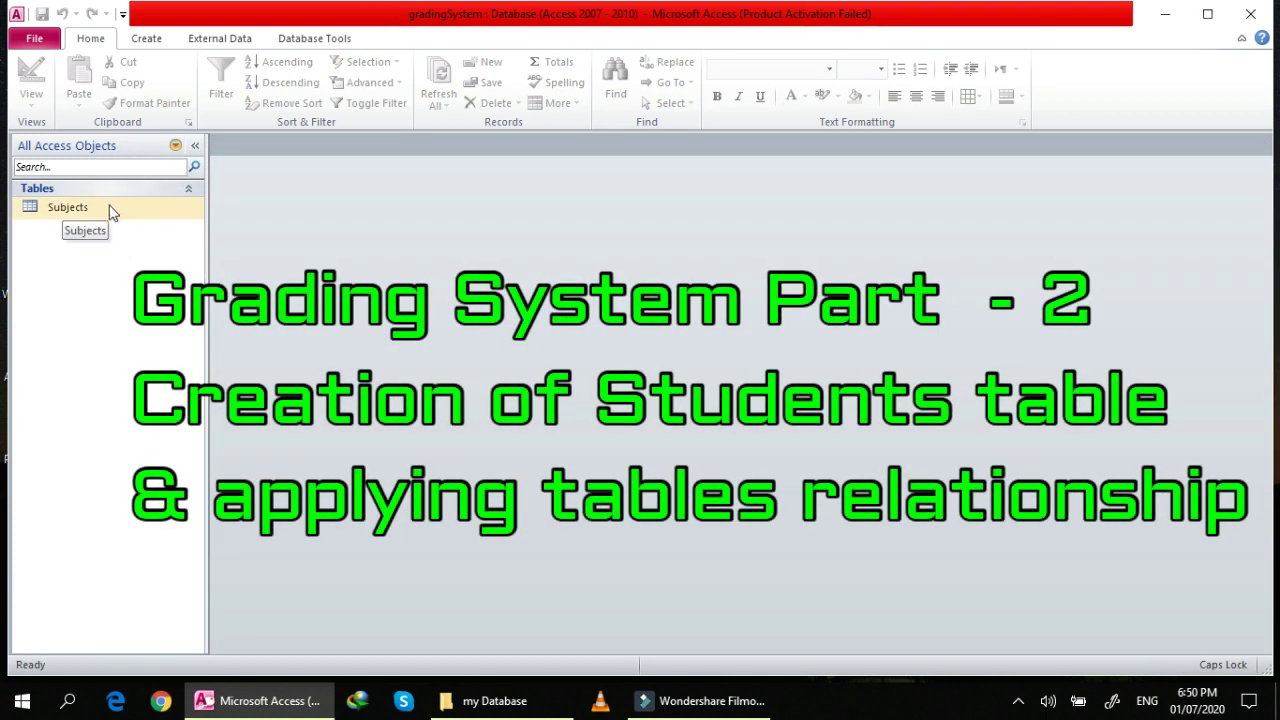
left_click(110, 211)
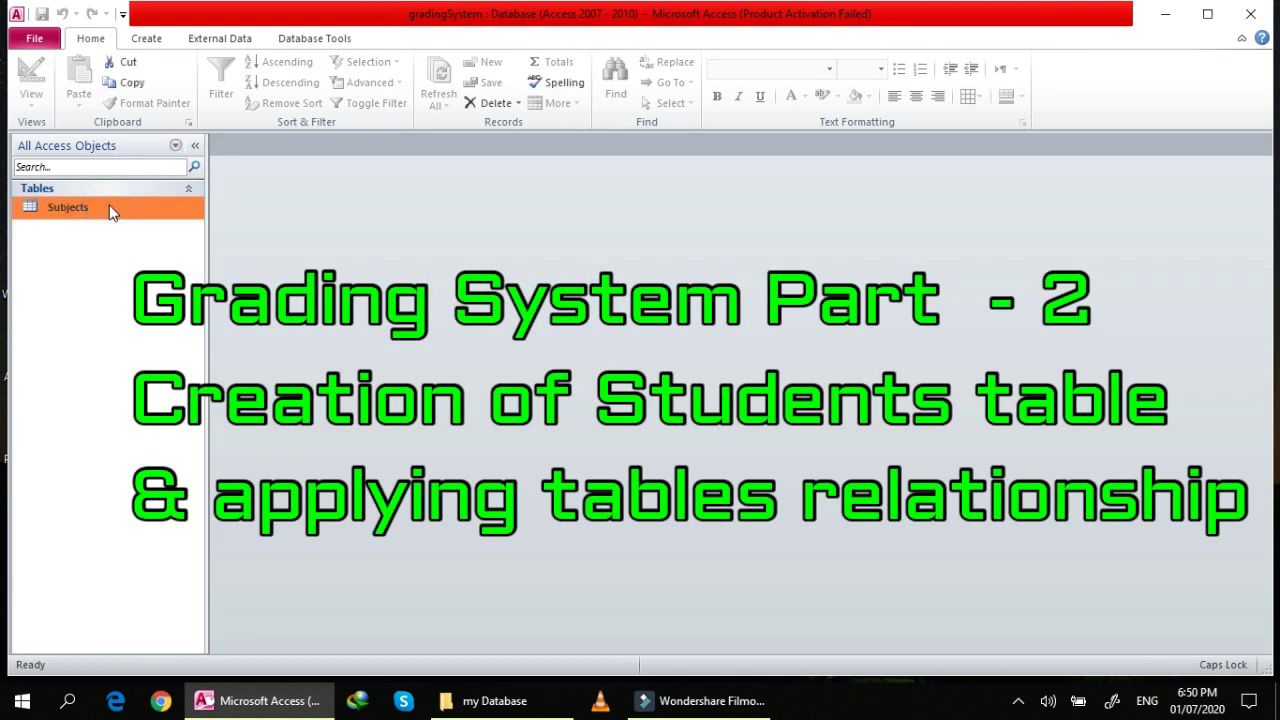